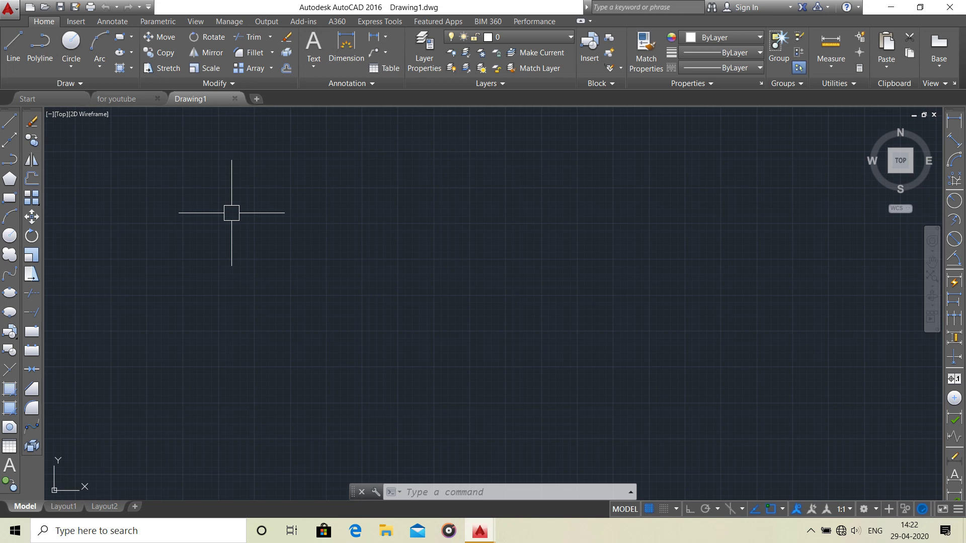
Step: Set the drawing units to decimal lengths in millimetres, then hide the grid
text(u)
key(Escape)
text(un)
key(Return)
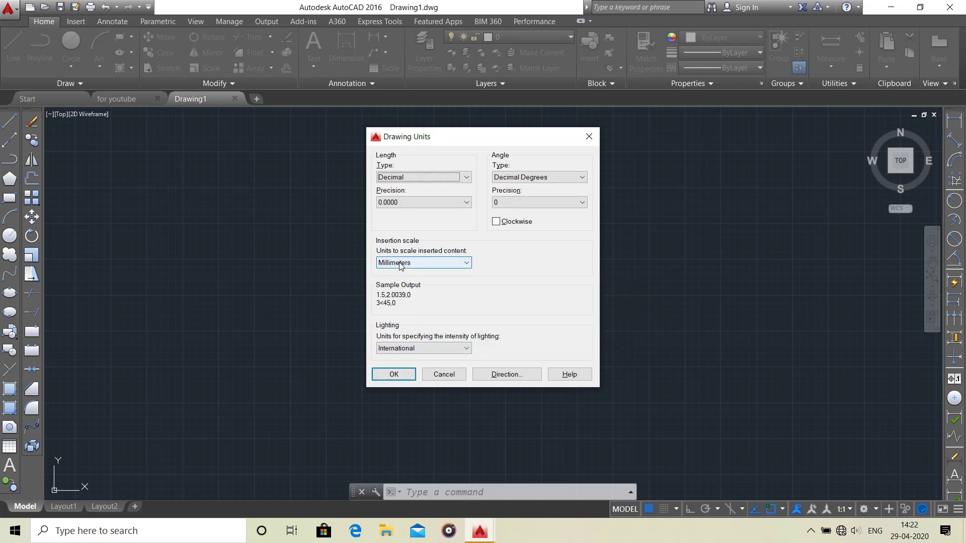
click(392, 373)
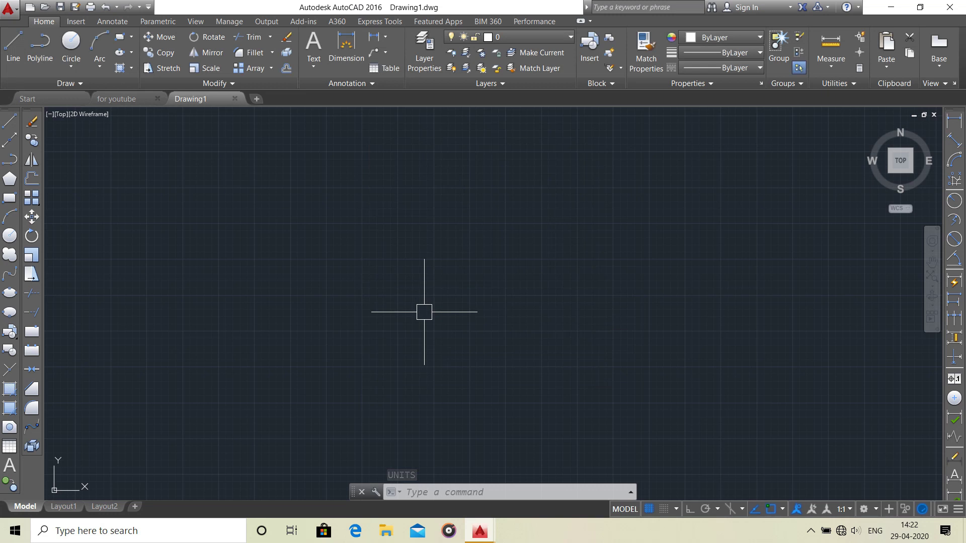
key(F7)
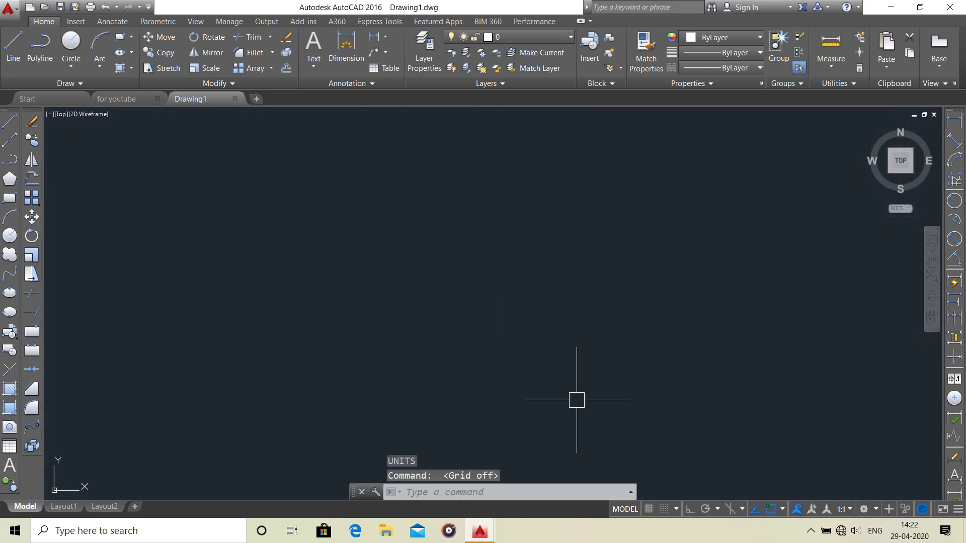
Step: Keep the grid hidden and leave Ortho mode switched on
click(651, 506)
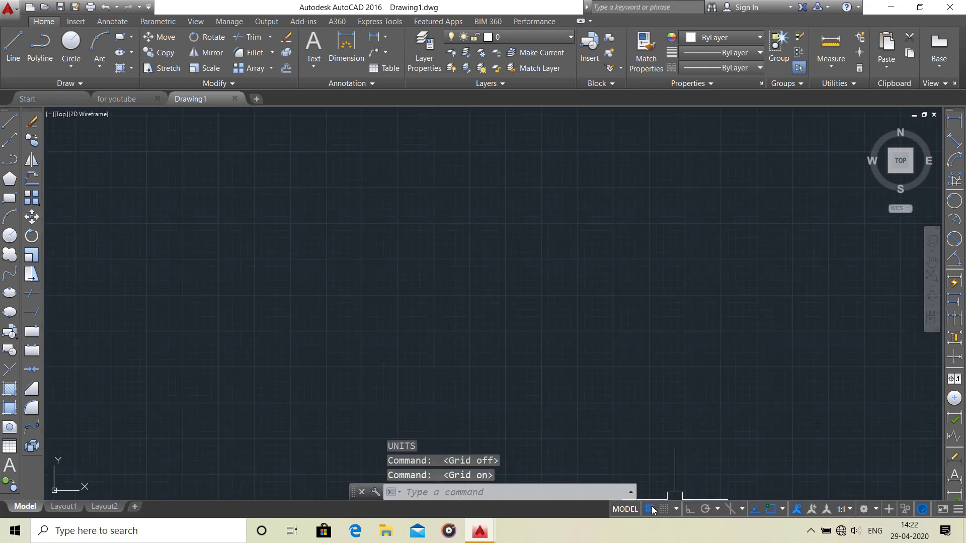
click(651, 508)
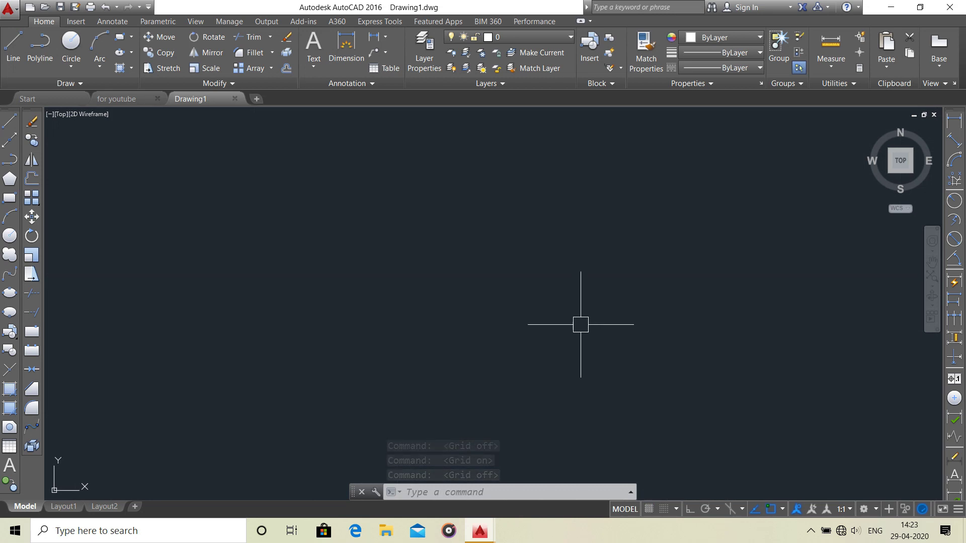
key(F8)
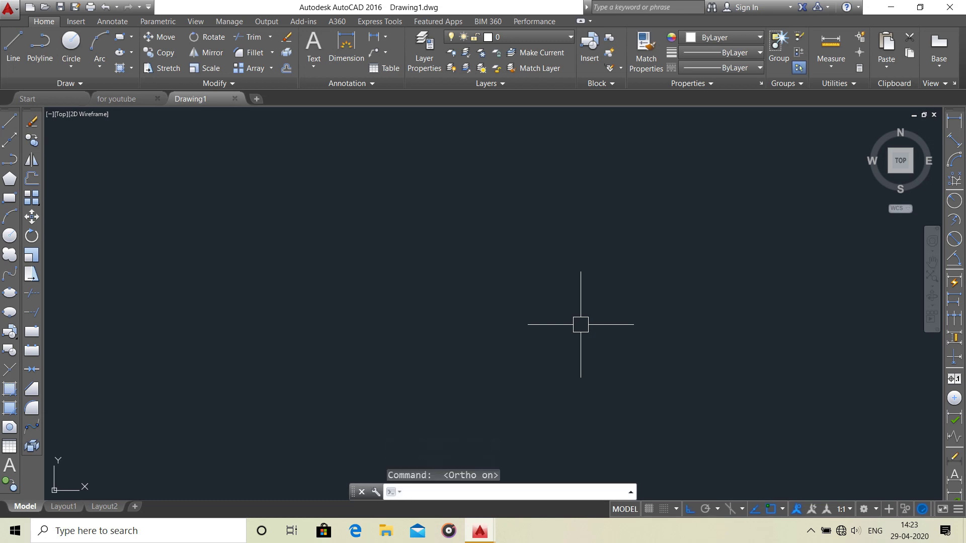
click(692, 509)
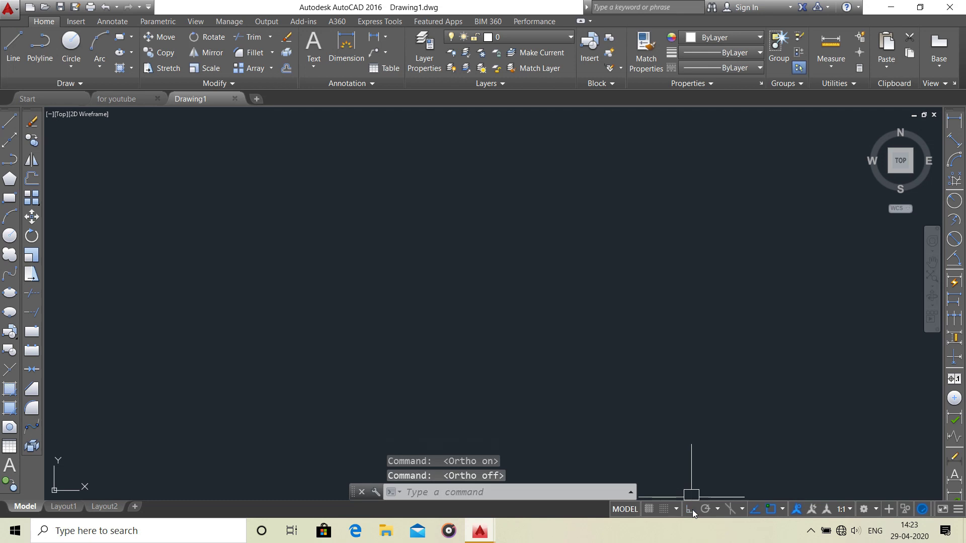
click(693, 509)
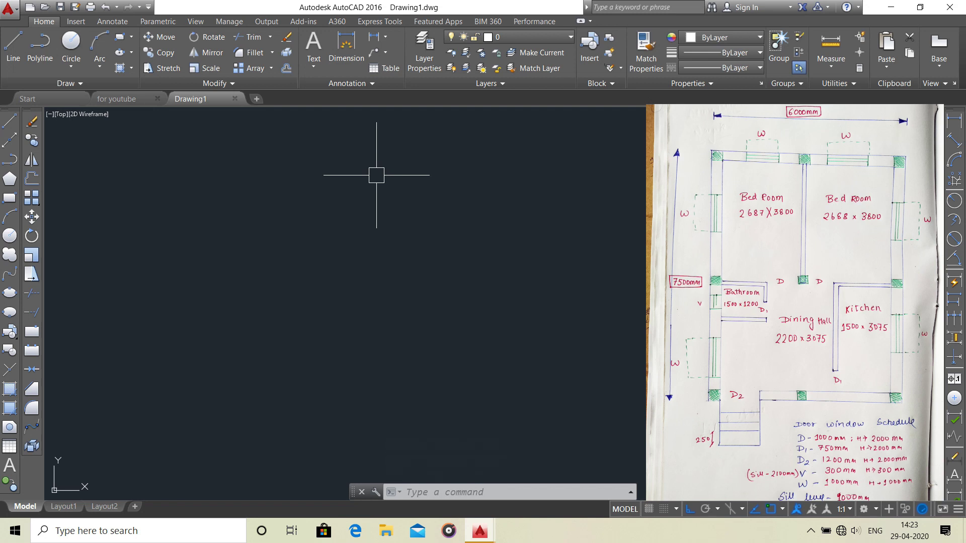
mouse_move(119, 37)
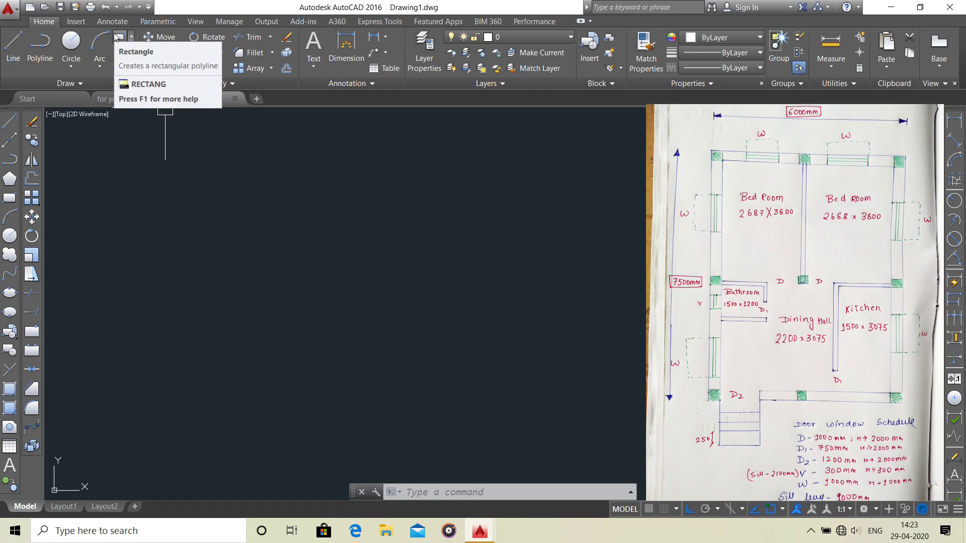
Step: Draw a 6000 by 7500 rectangle for the outer walls
click(119, 36)
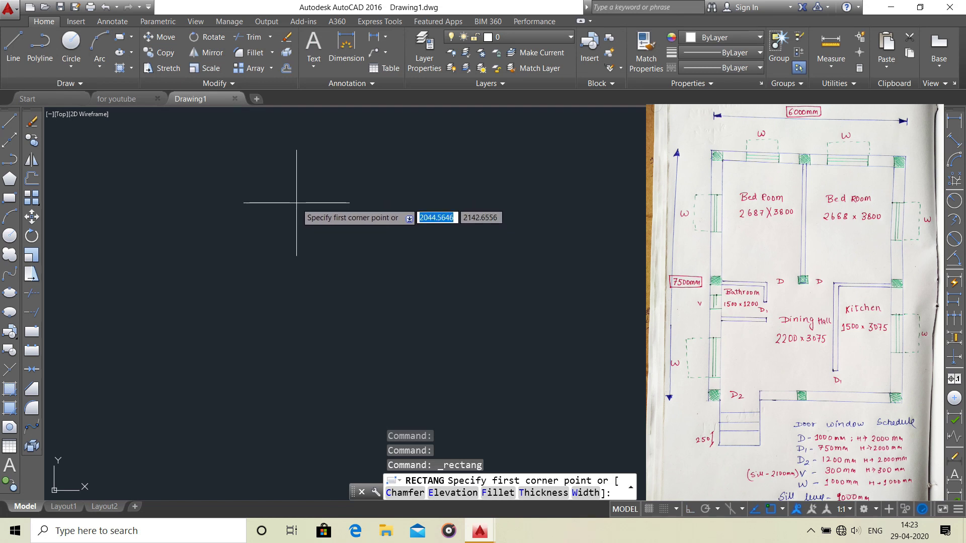
click(297, 202)
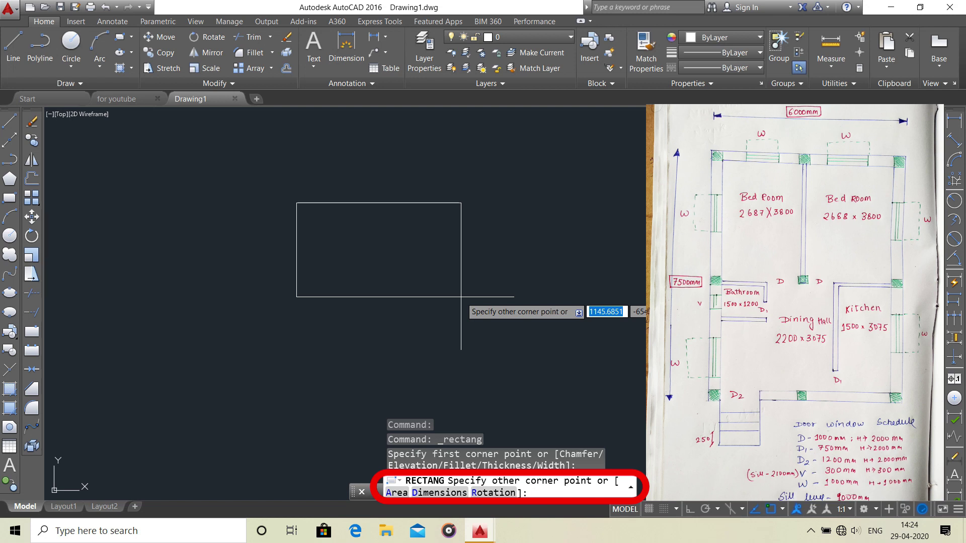
text(D)
key(Return)
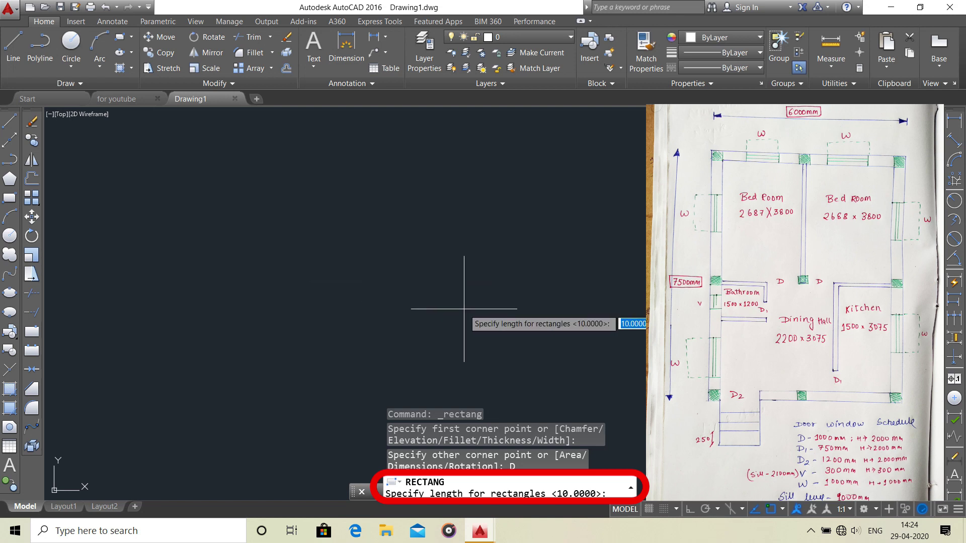
text(6000)
key(Return)
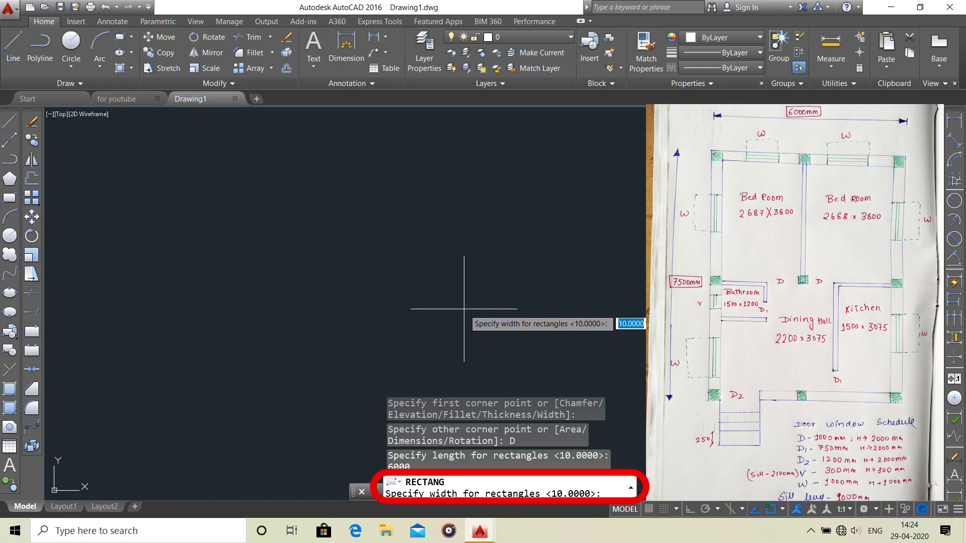
text(7500)
key(Return)
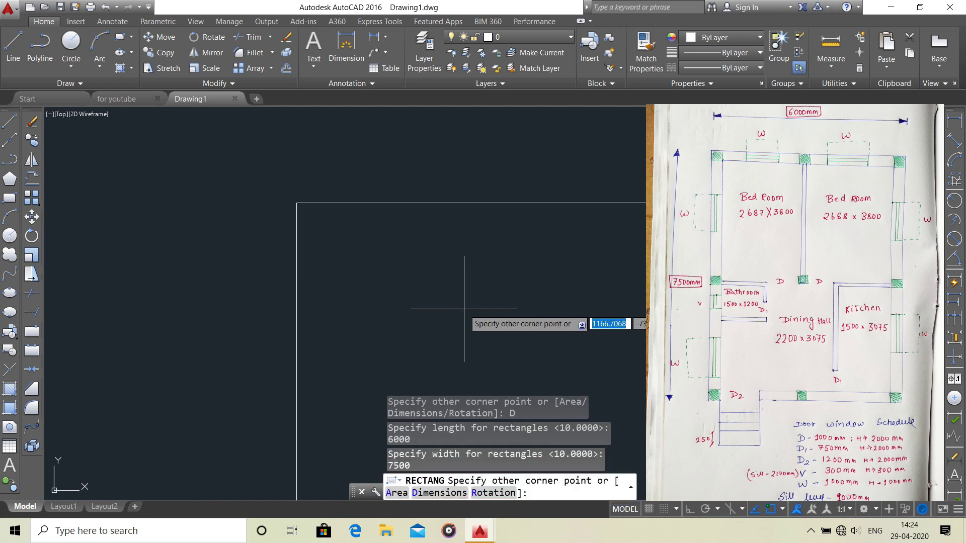
scroll(464, 309, down, 3)
middle_drag(518, 335, 403, 231)
middle_drag(463, 324, 426, 242)
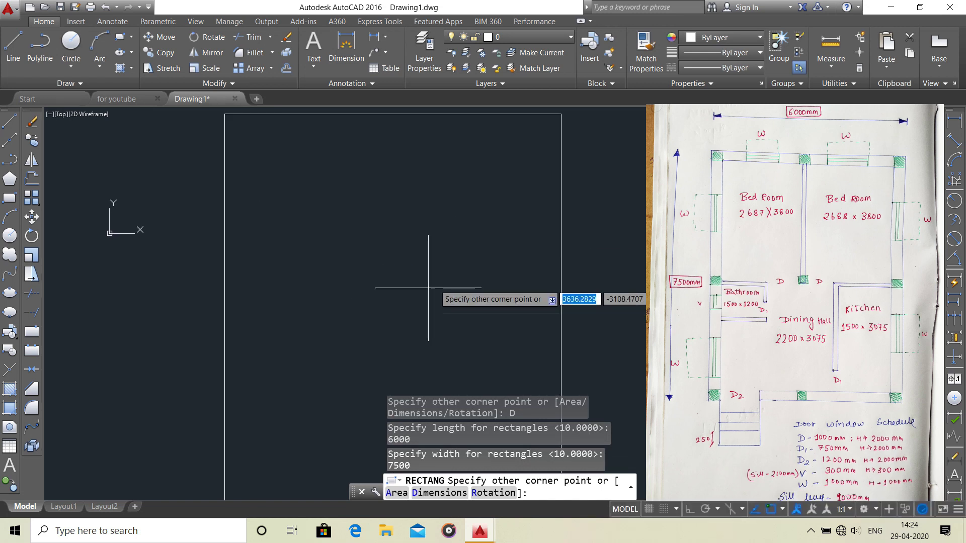
click(381, 243)
Step: Move the UCS origin marker to sit beside the rectangle
scroll(382, 241, down, 2)
middle_drag(416, 253, 407, 237)
click(214, 212)
click(214, 212)
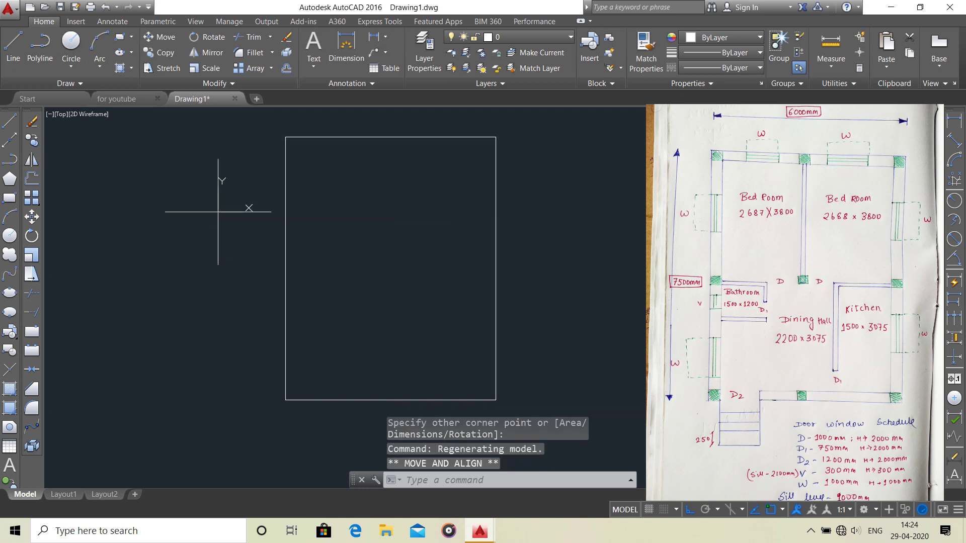
click(129, 211)
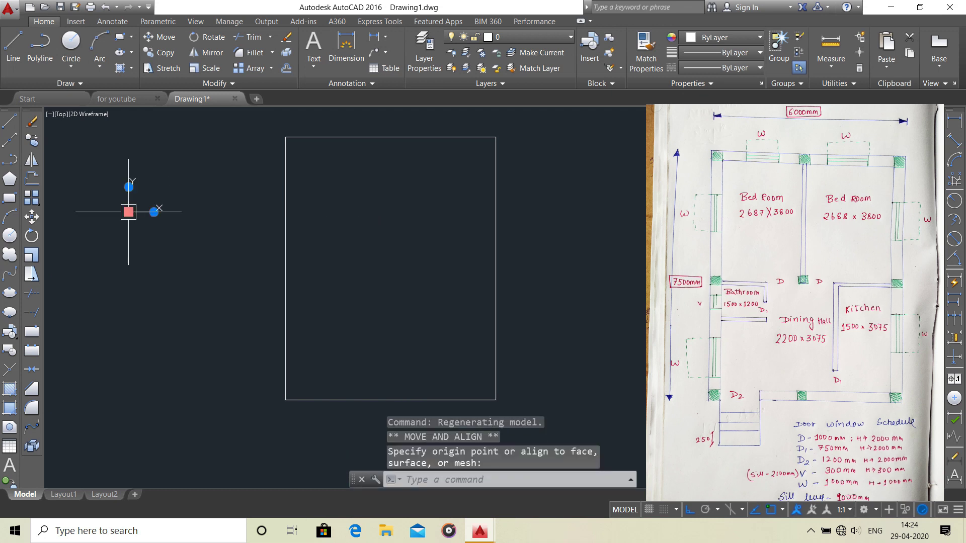
click(129, 290)
key(Escape)
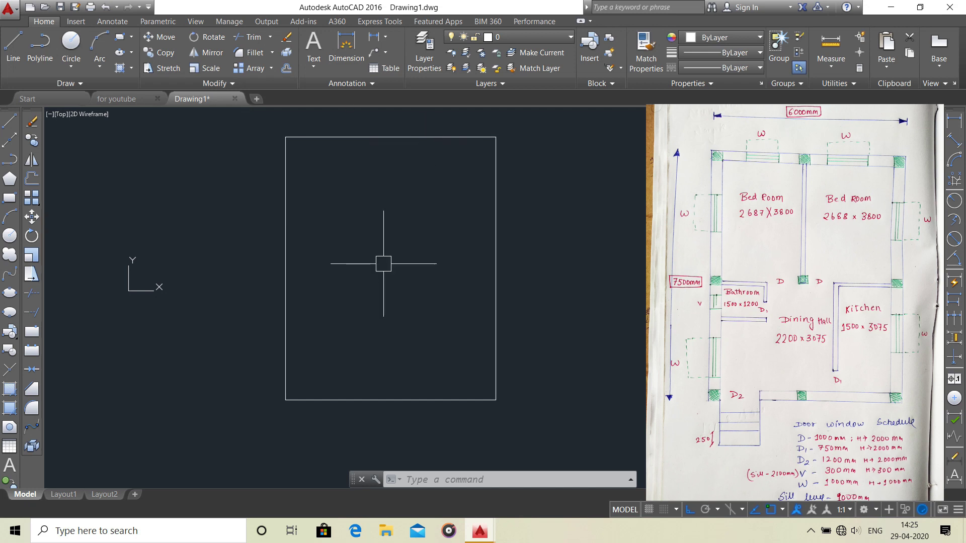
Step: Offset the outer rectangle 250 inward to create the inner wall outline
text(o)
key(Return)
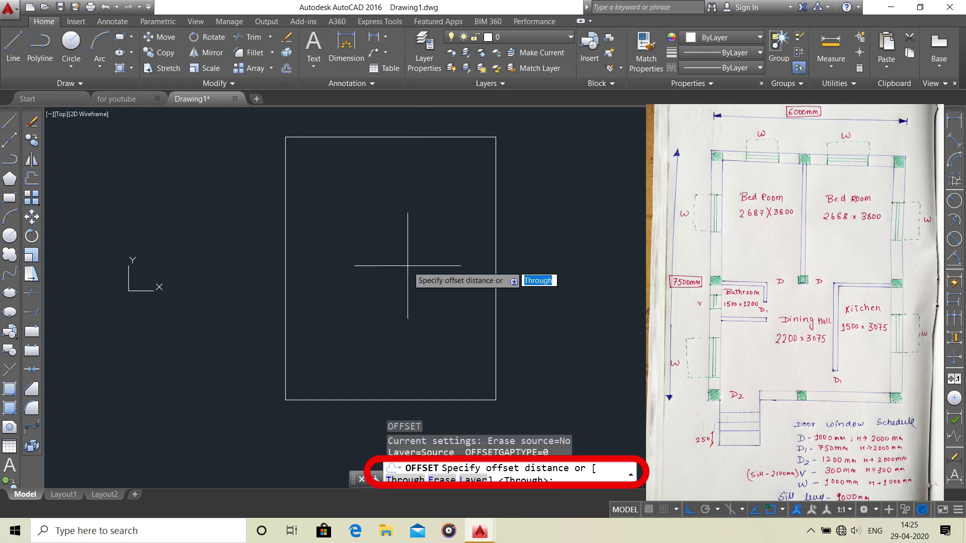
text(250)
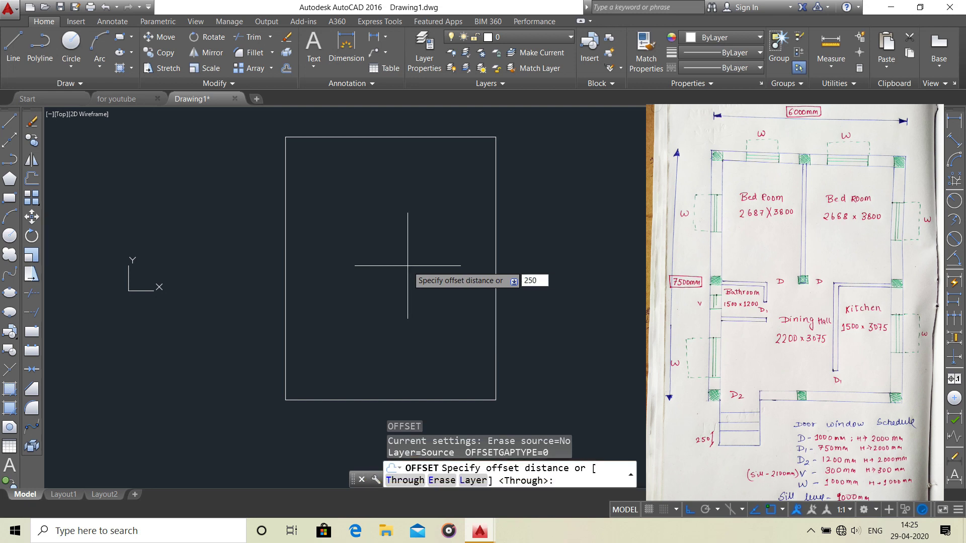
key(Return)
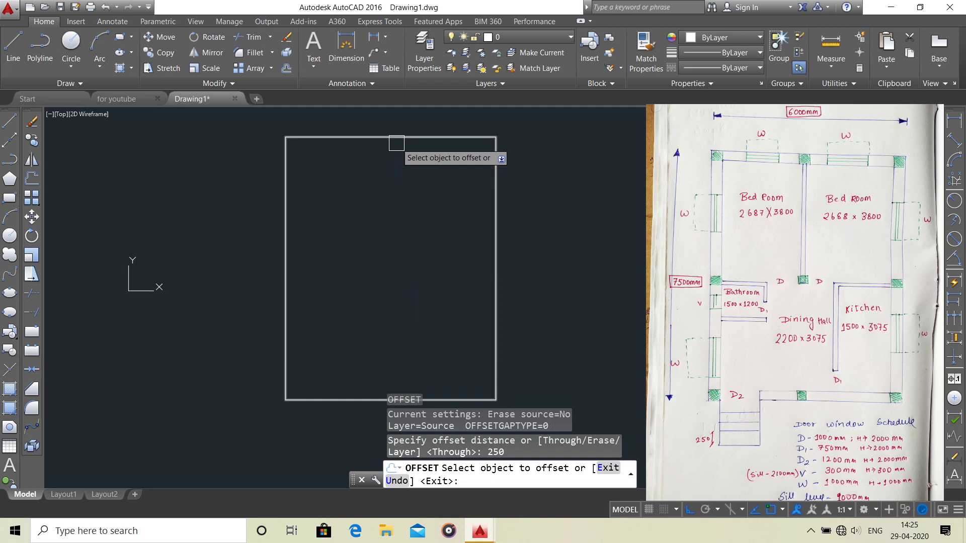
click(396, 143)
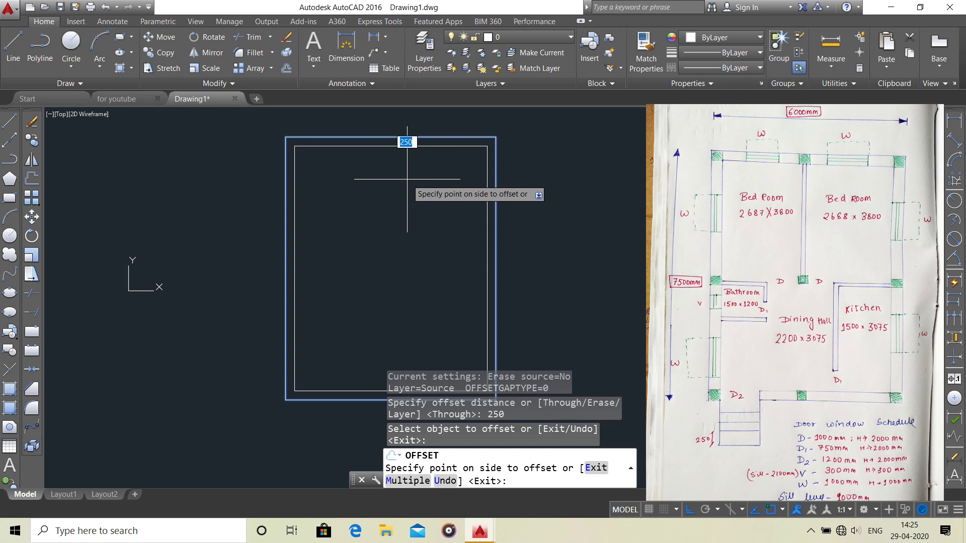
click(407, 179)
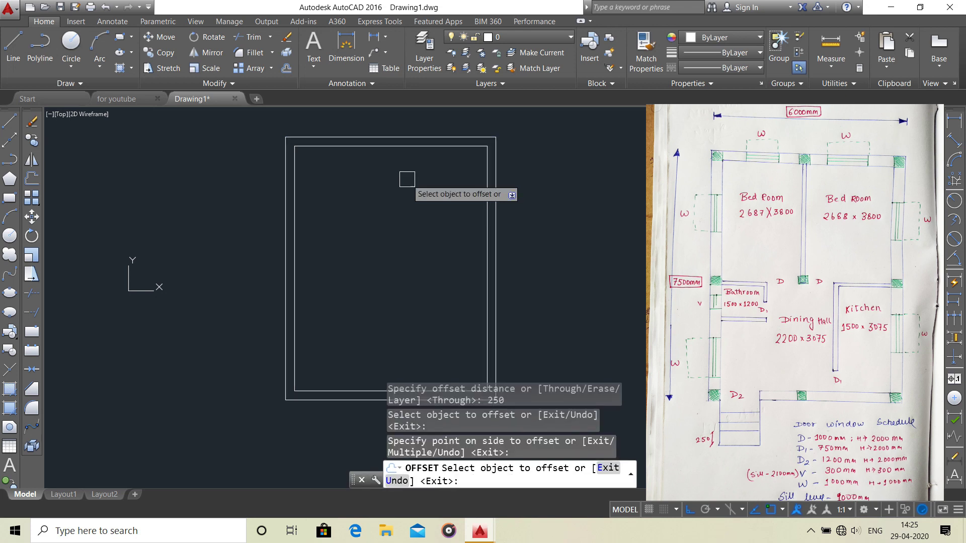
key(Return)
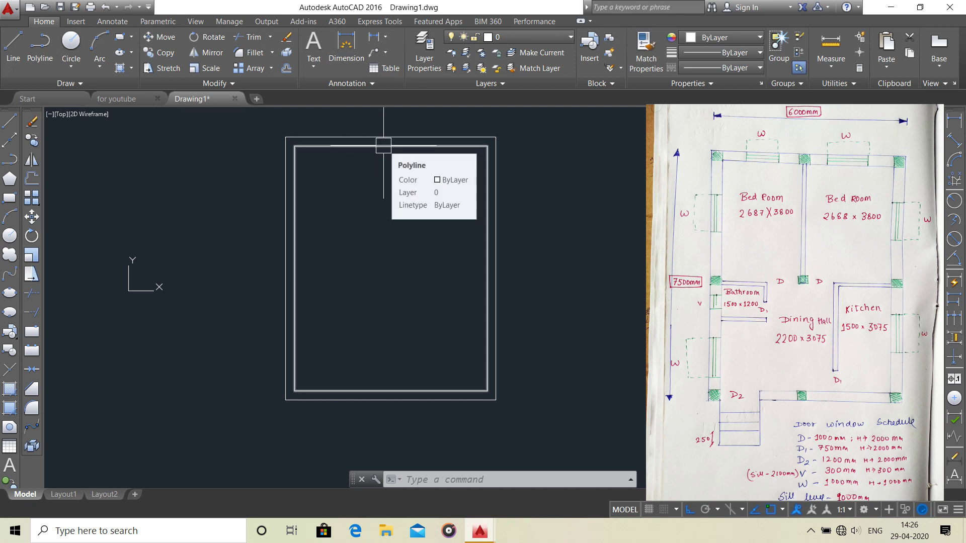
click(383, 146)
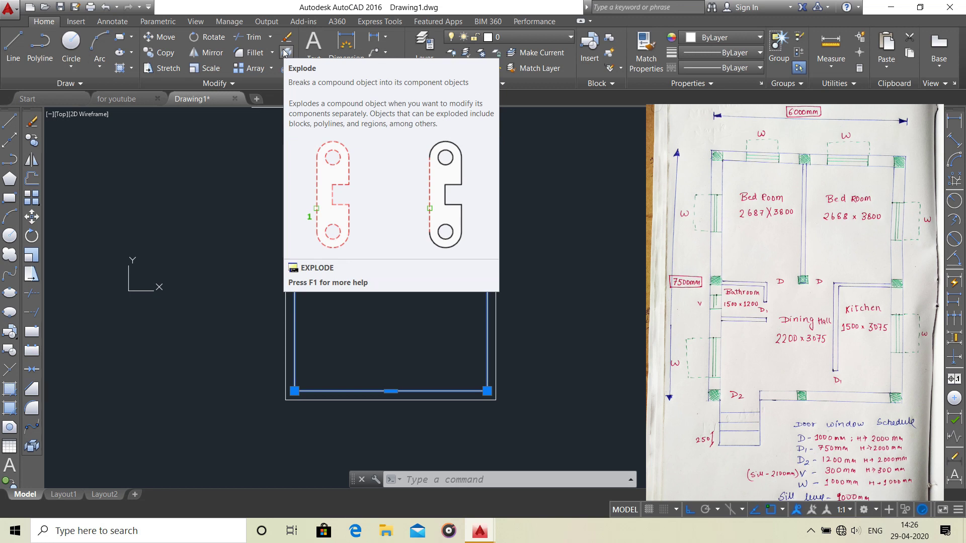
Step: Explode the inner rectangle into individual lines and shift the view left
click(286, 53)
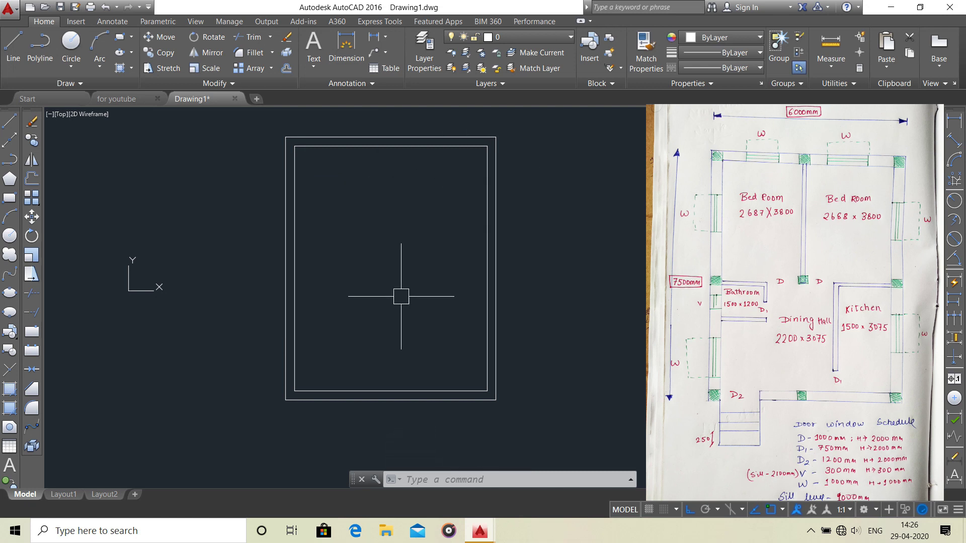
scroll(373, 263, down, 2)
middle_drag(373, 263, 220, 281)
scroll(240, 284, up, 2)
scroll(240, 284, up, 1)
scroll(240, 284, down, 1)
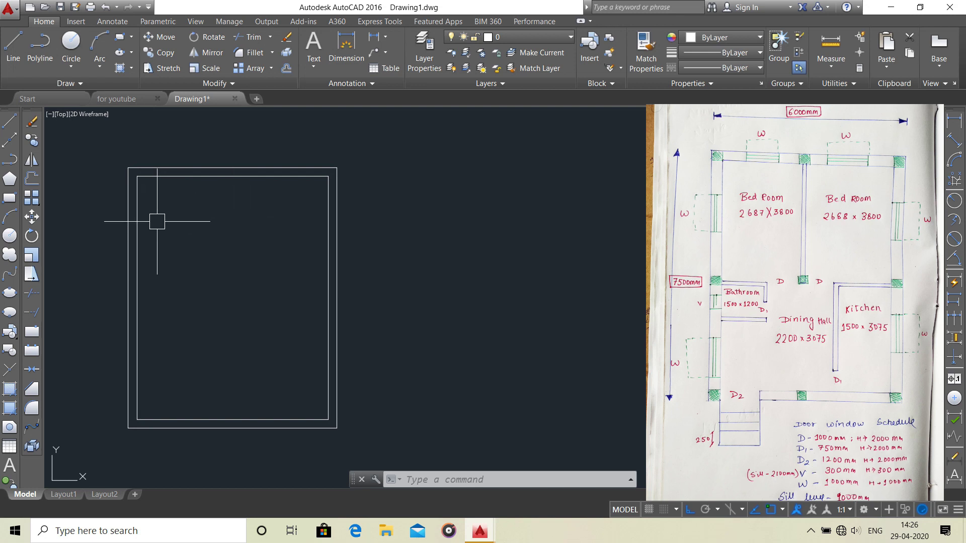
Step: Offset the inner left wall line 2687 to the right as the bedroom partition
click(139, 220)
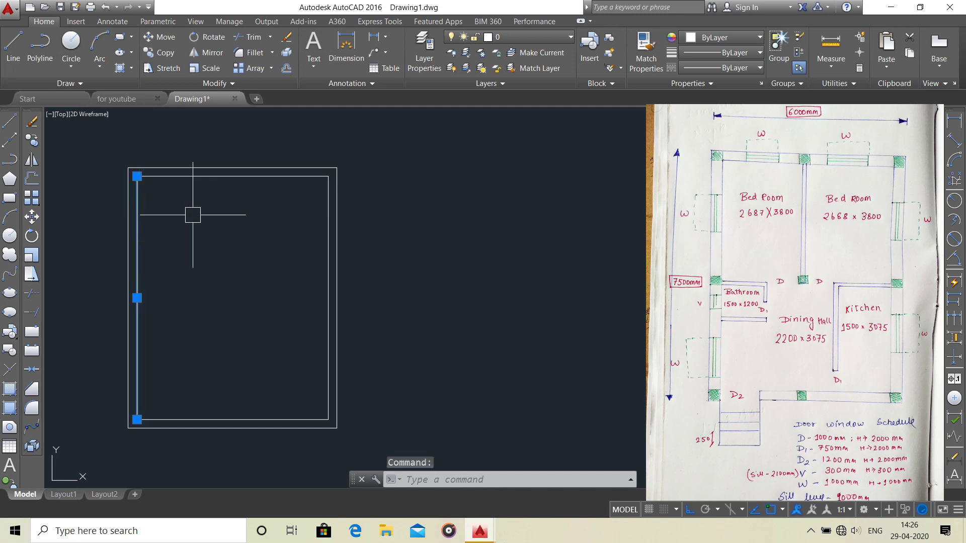
key(Escape)
text(o)
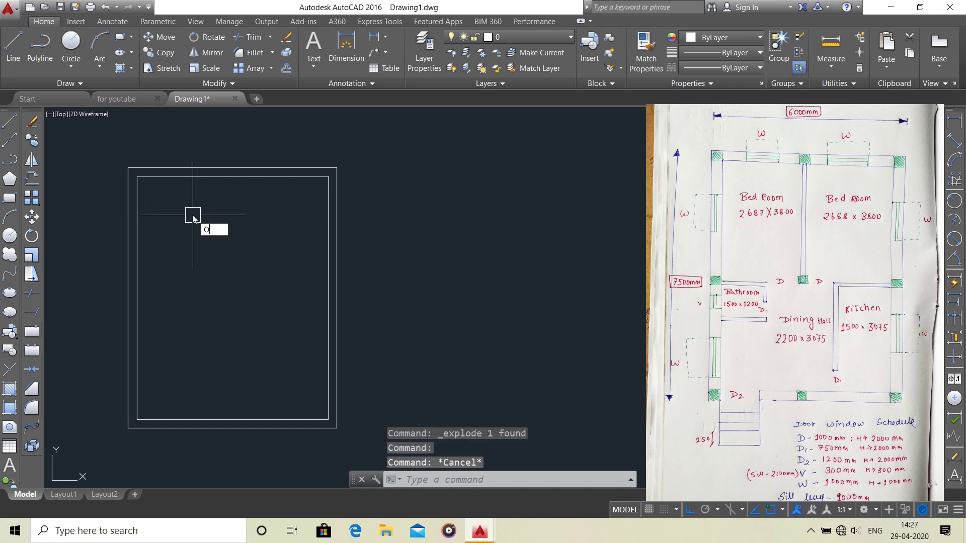
key(Return)
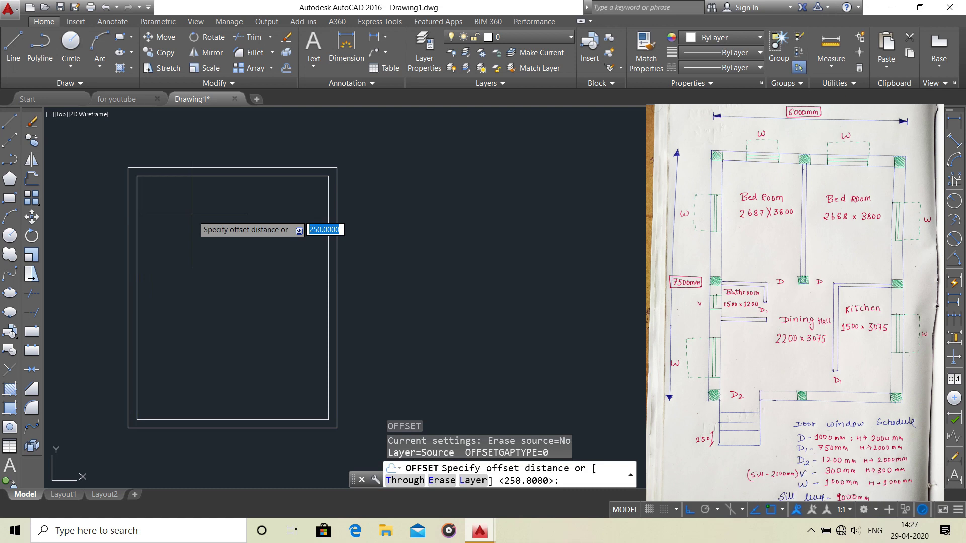
text(2687)
key(Return)
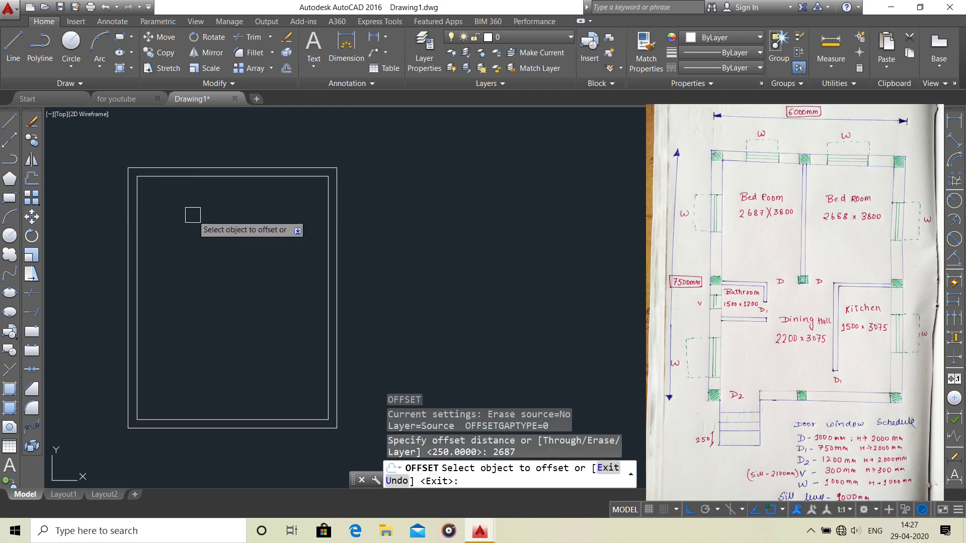
click(137, 218)
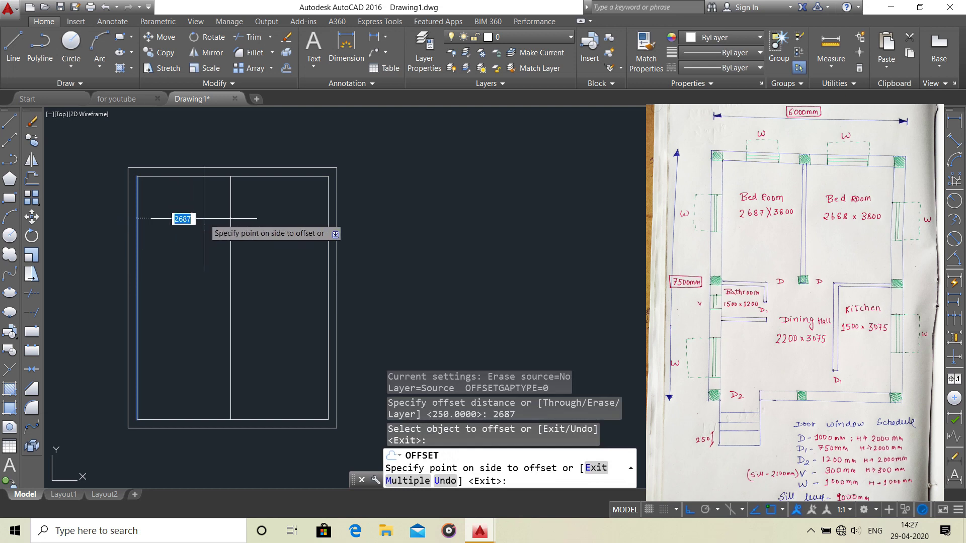
click(205, 218)
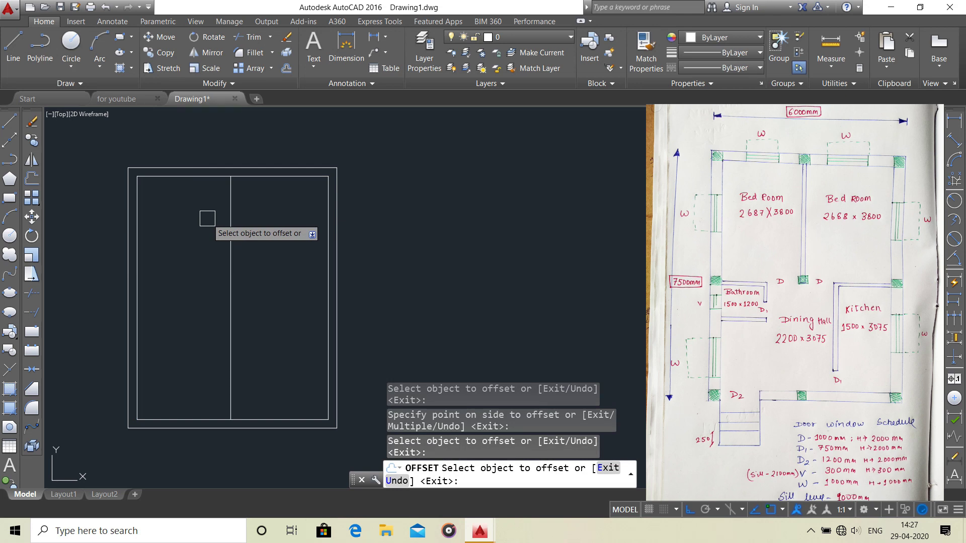
key(Escape)
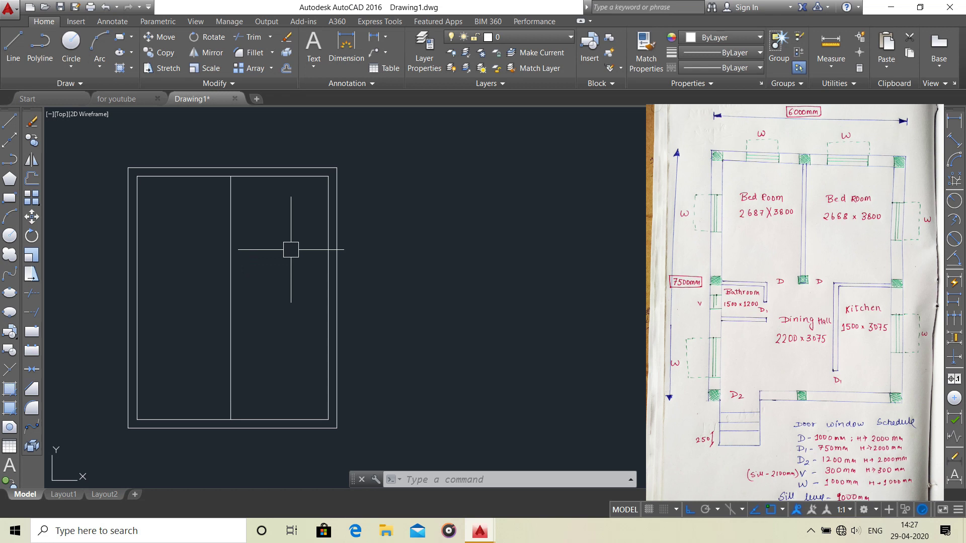
Step: Offset the bedroom partition line 125 to the right for wall thickness
text(o)
key(Return)
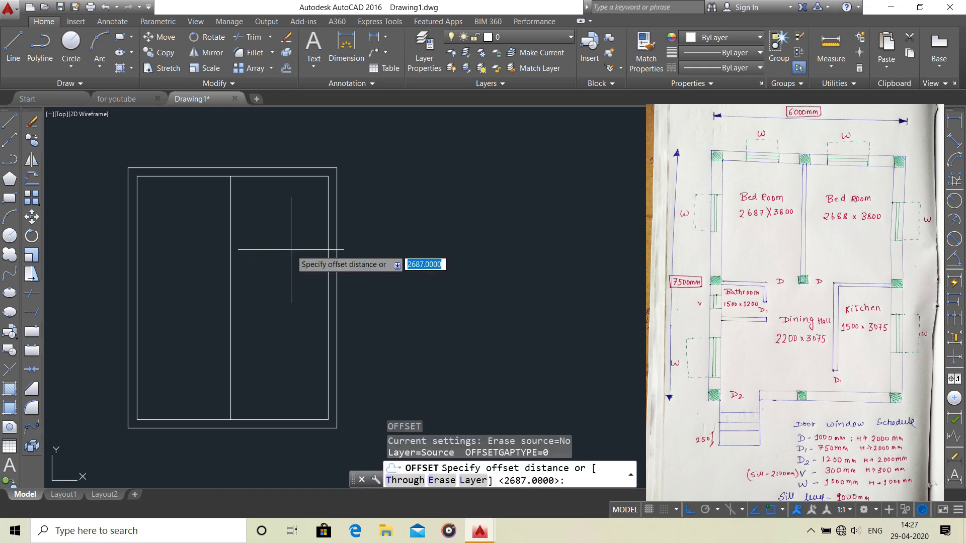
text(125)
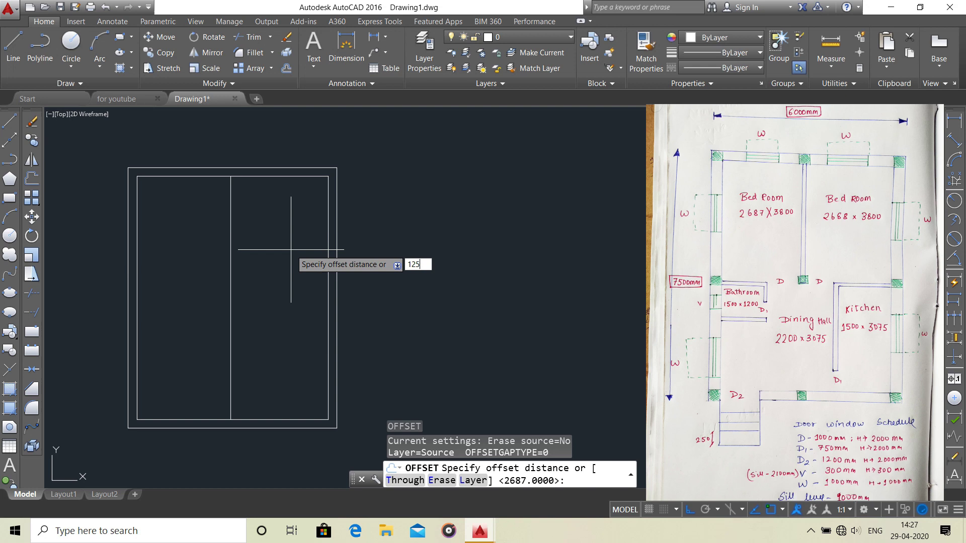
key(Return)
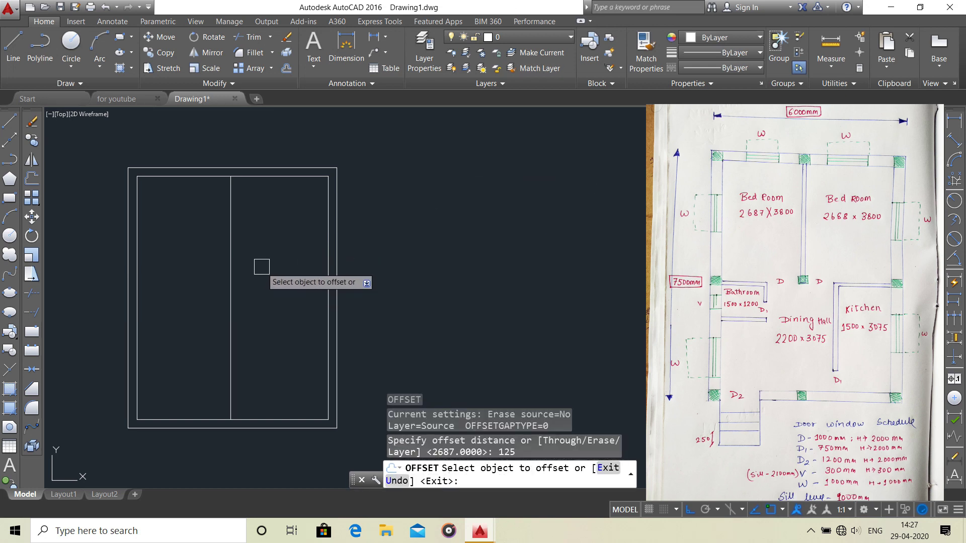
click(230, 241)
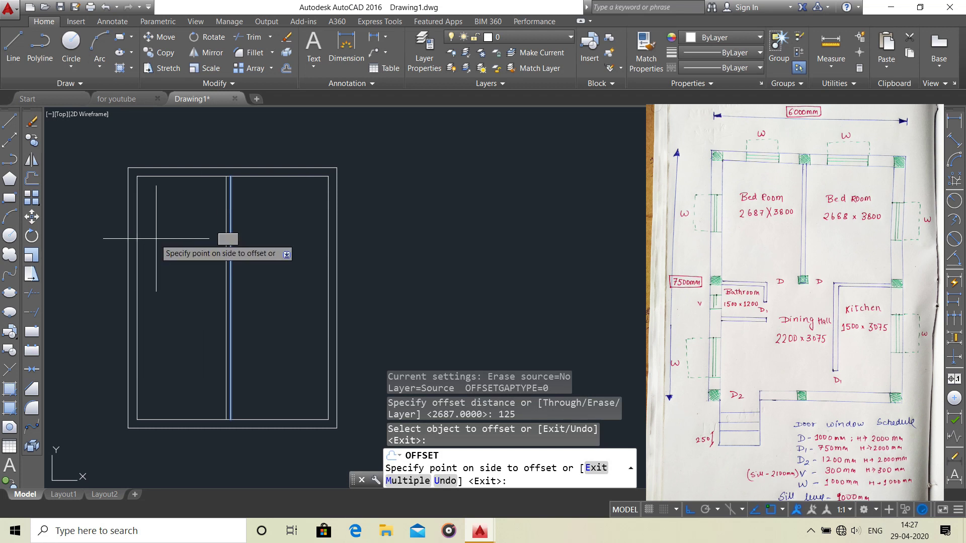
click(274, 240)
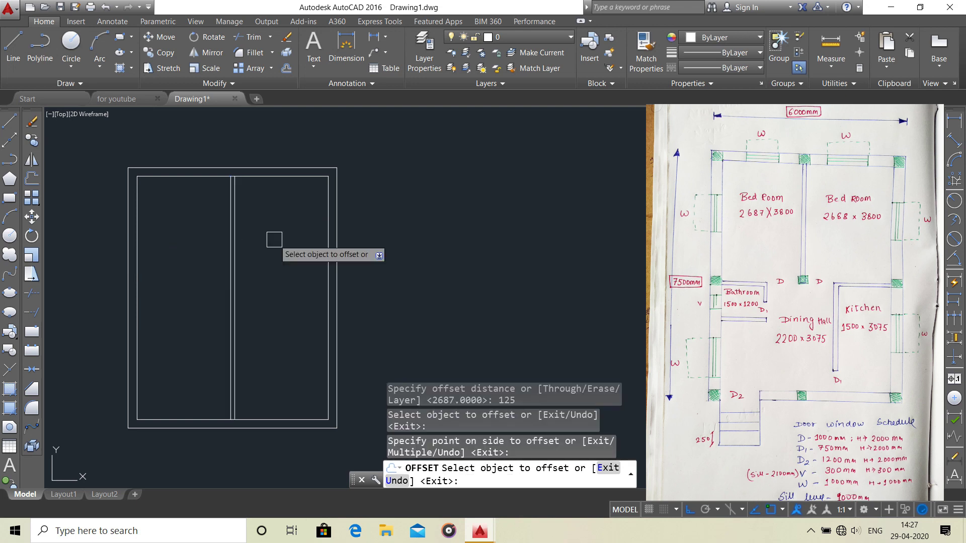
key(Return)
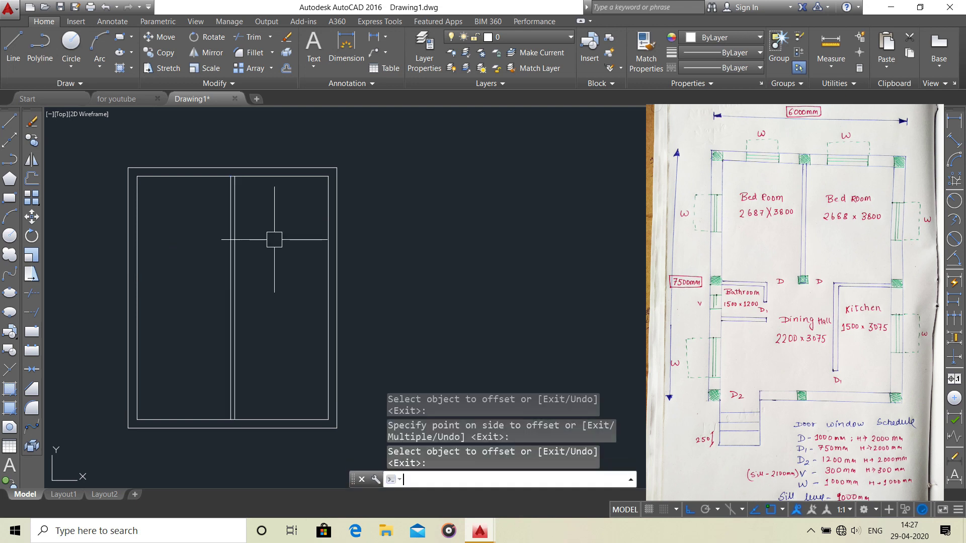
middle_drag(287, 281, 294, 268)
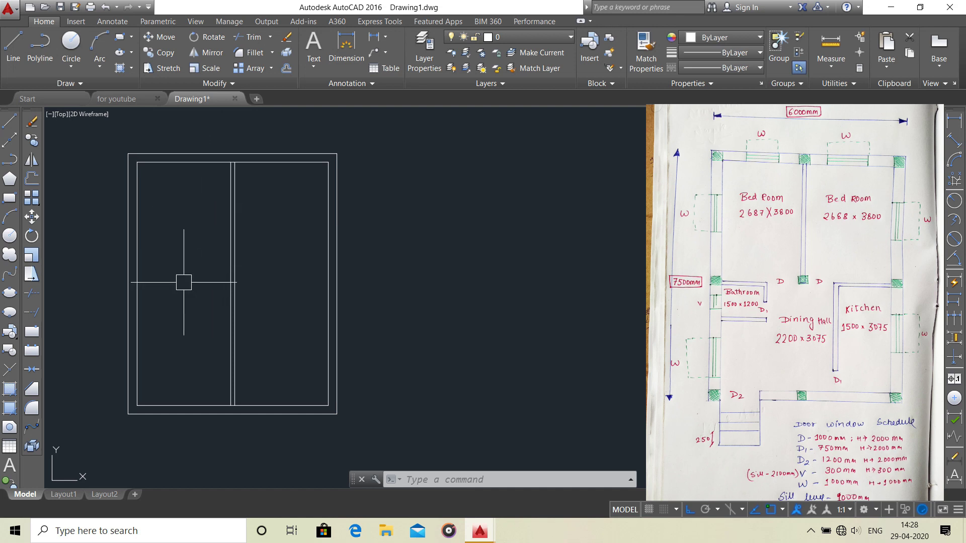
click(202, 162)
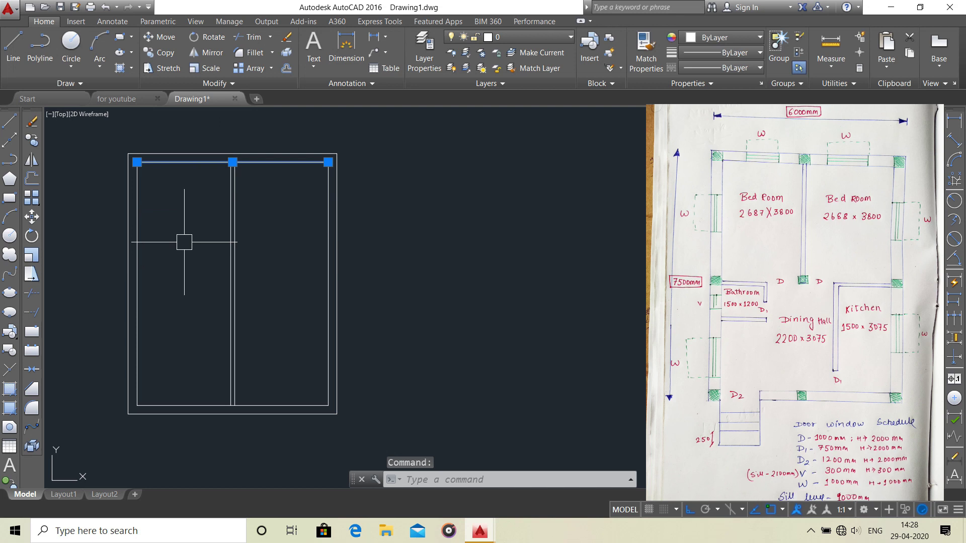
key(Escape)
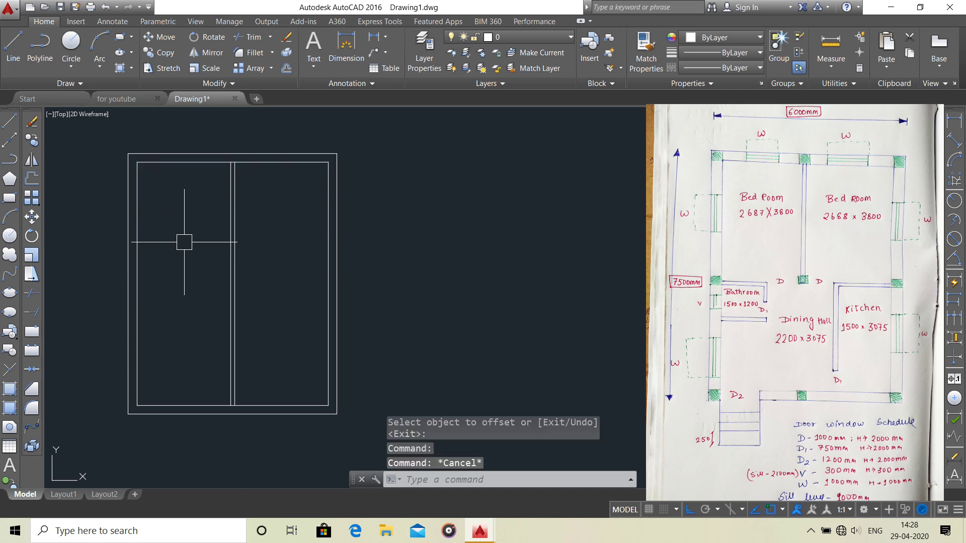
Step: Offset the top inner wall line 3800 downward as the bedroom cross wall
text(O)
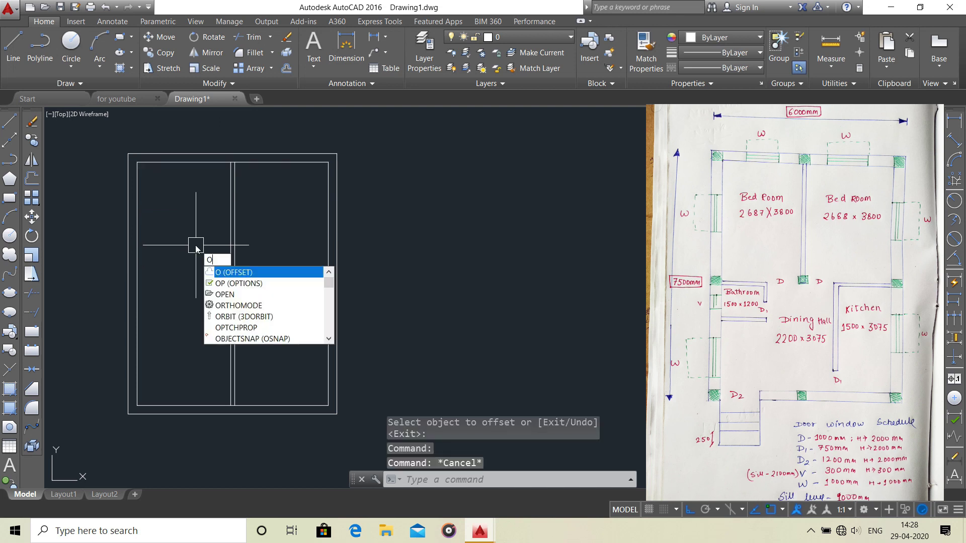
key(Return)
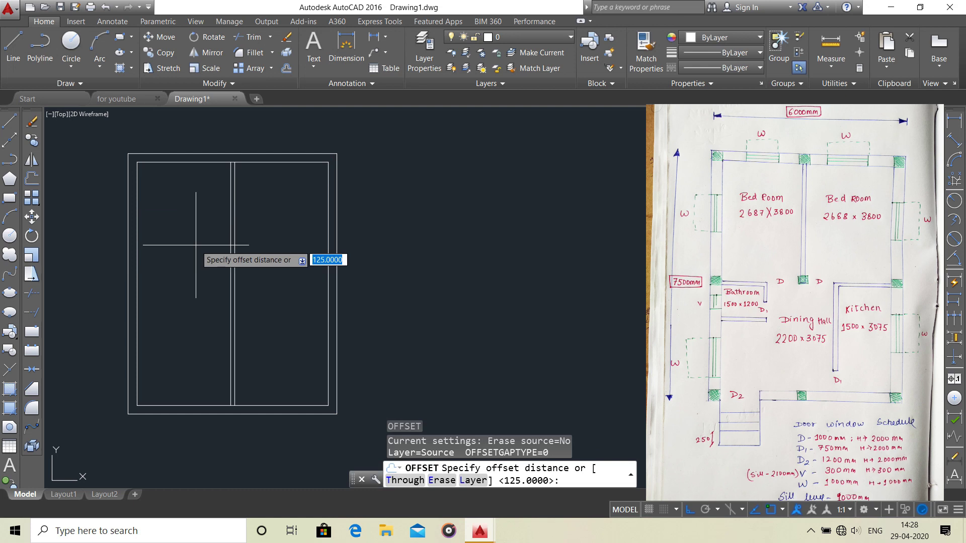
text(3800)
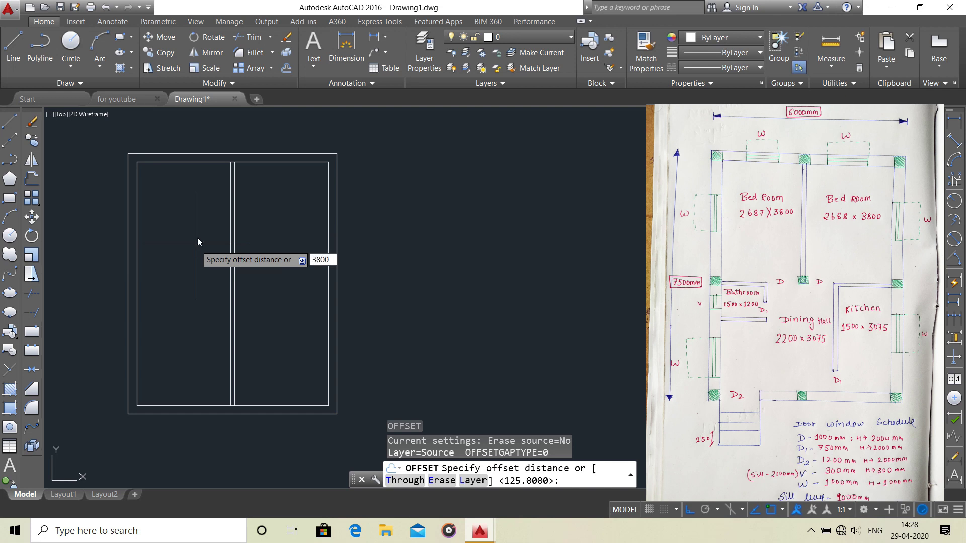
key(Return)
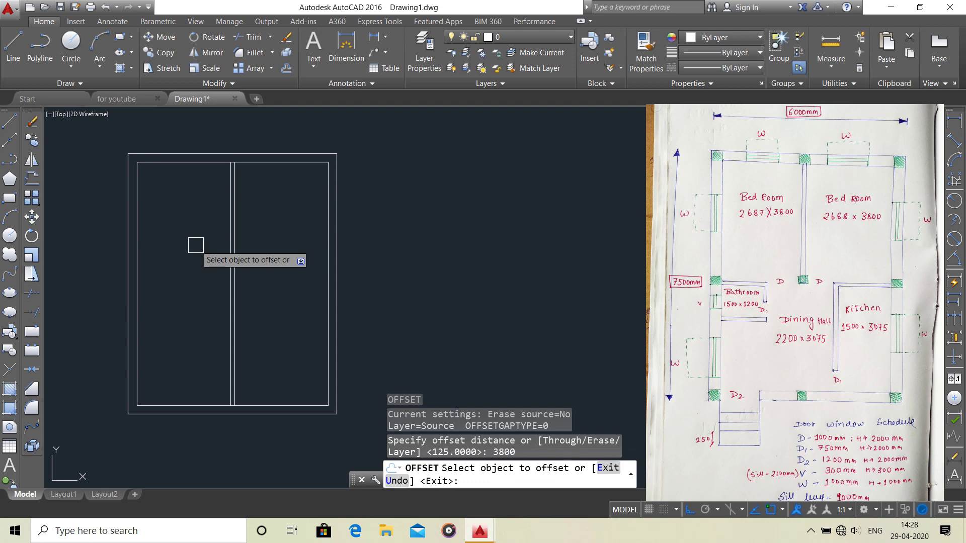
click(195, 169)
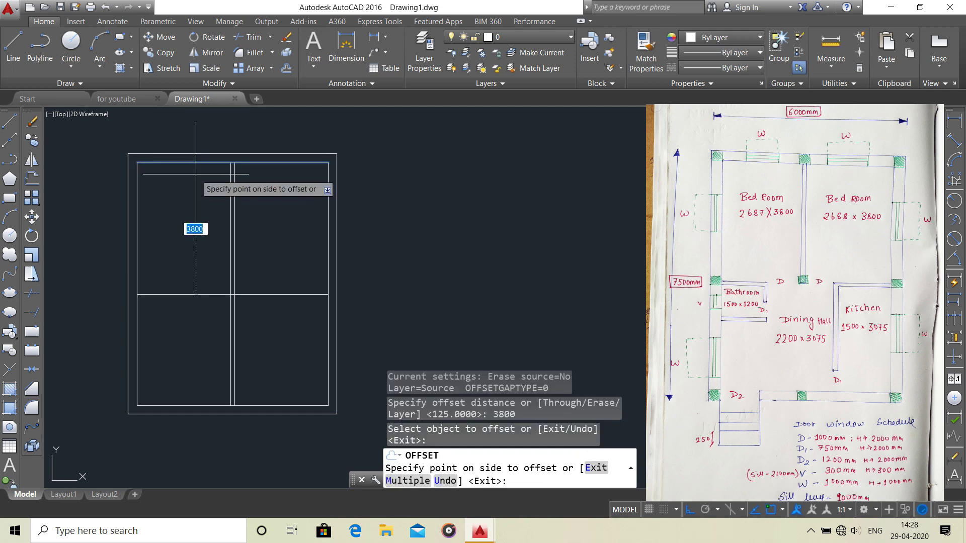
scroll(192, 302, up, 3)
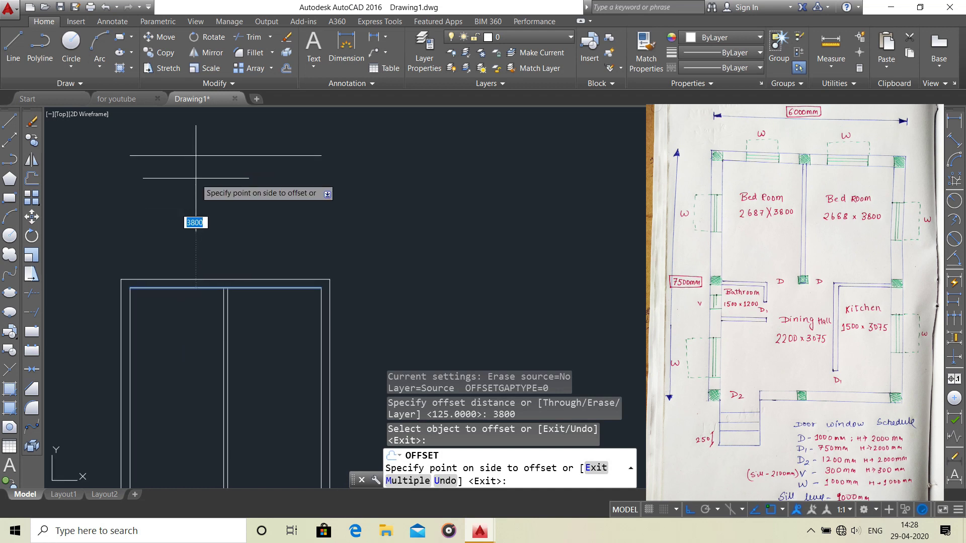
middle_drag(194, 352, 212, 233)
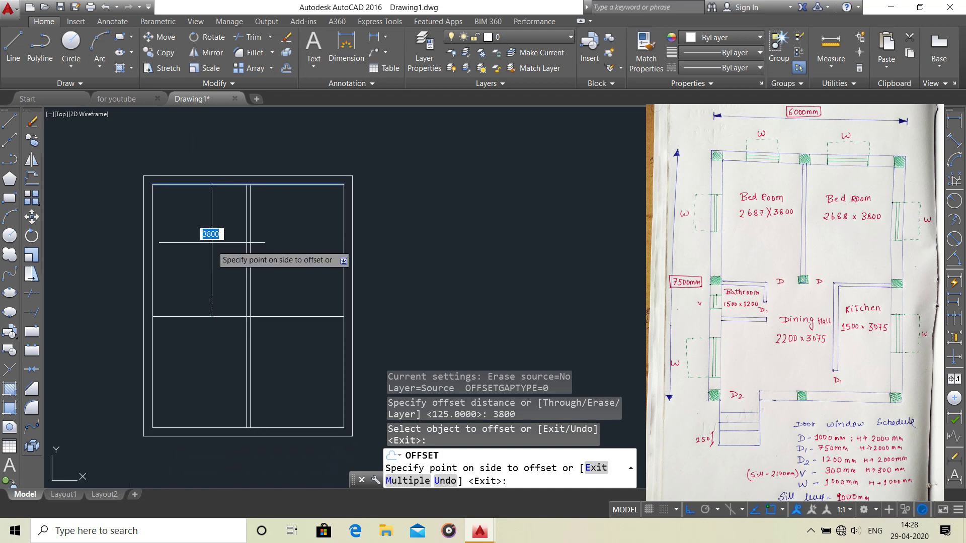
click(211, 264)
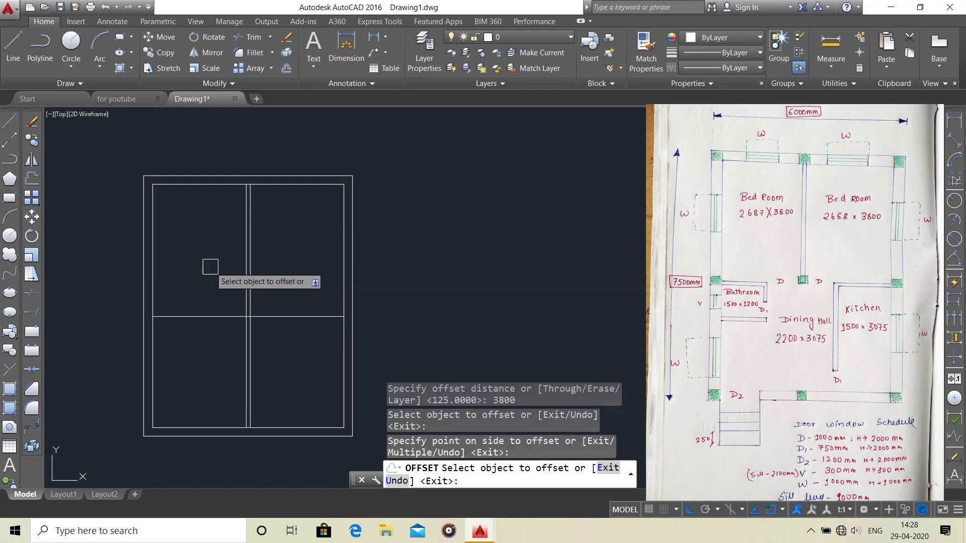
key(Return)
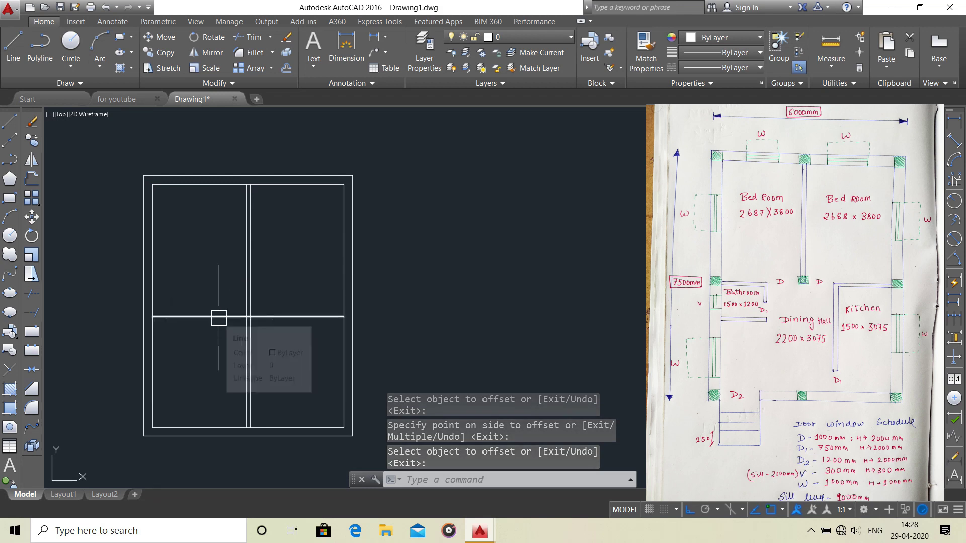
Step: Offset the new cross-wall line 125 downward to give it thickness
text(O)
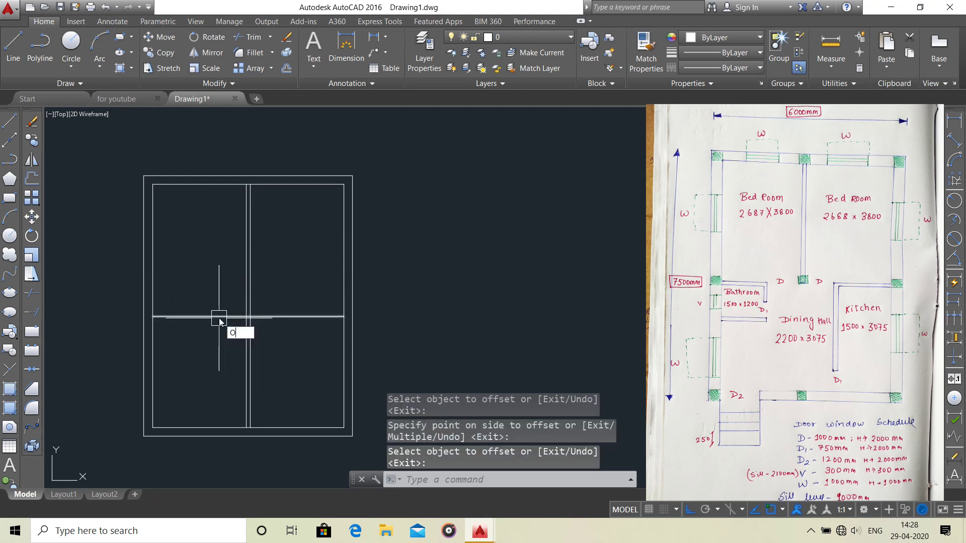
key(Return)
text(125)
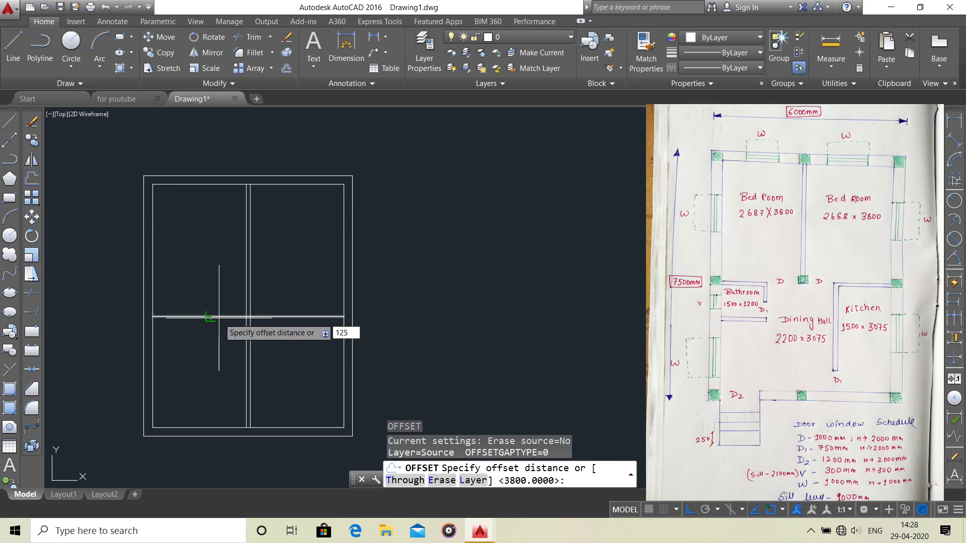
key(Return)
click(219, 317)
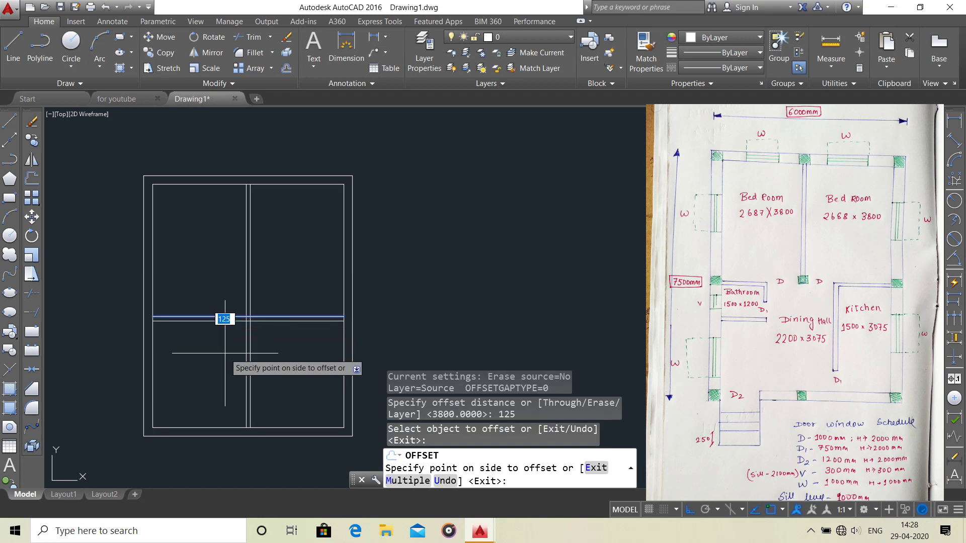
click(225, 353)
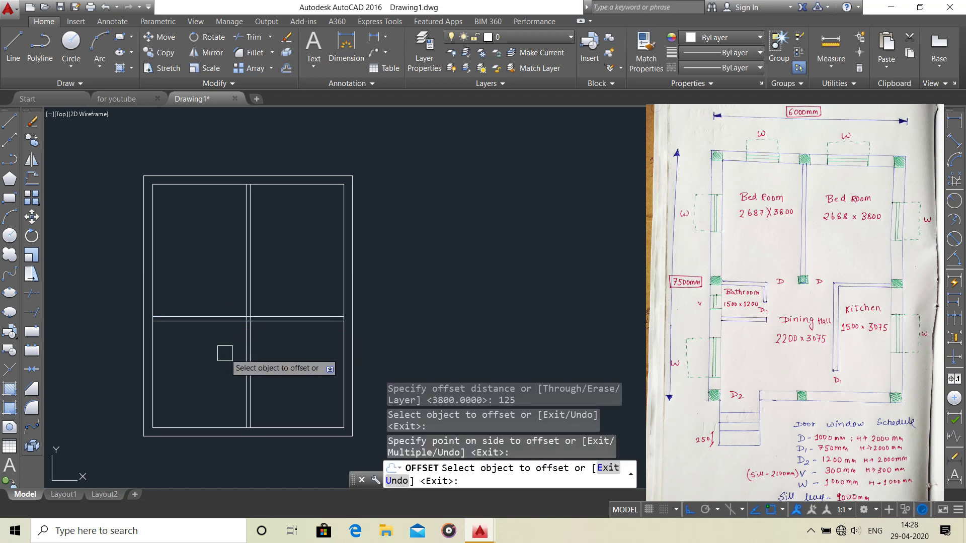
key(Return)
mouse_move(274, 327)
middle_down()
mouse_move(265, 294)
mouse_move(279, 272)
mouse_move(269, 300)
middle_up()
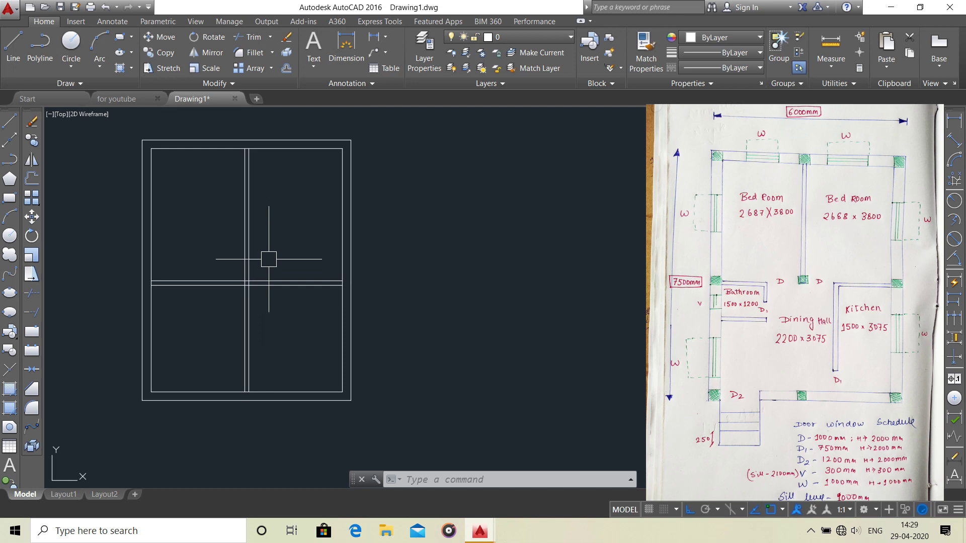
Step: Trim the partition lines extending below the horizontal cross wall
text(ts or)
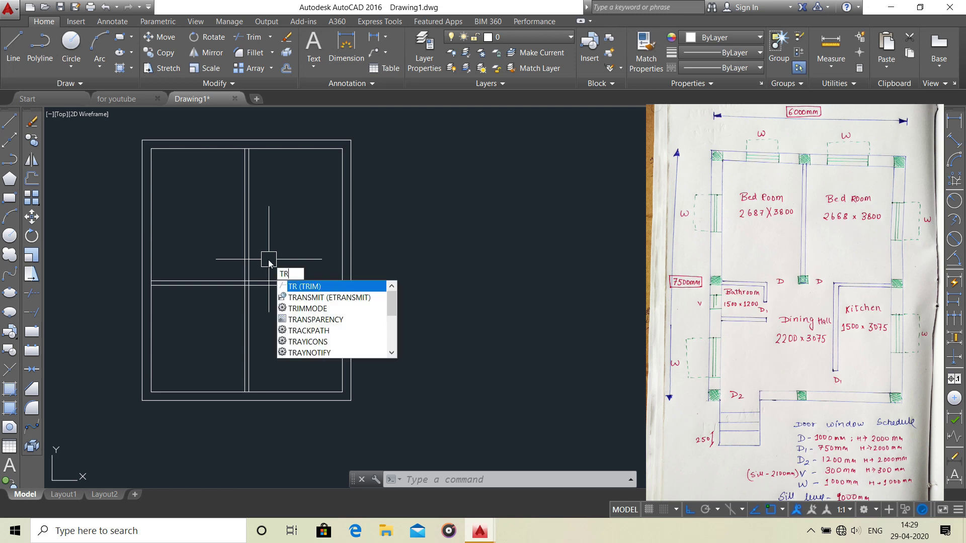
key(Return)
key(Return)
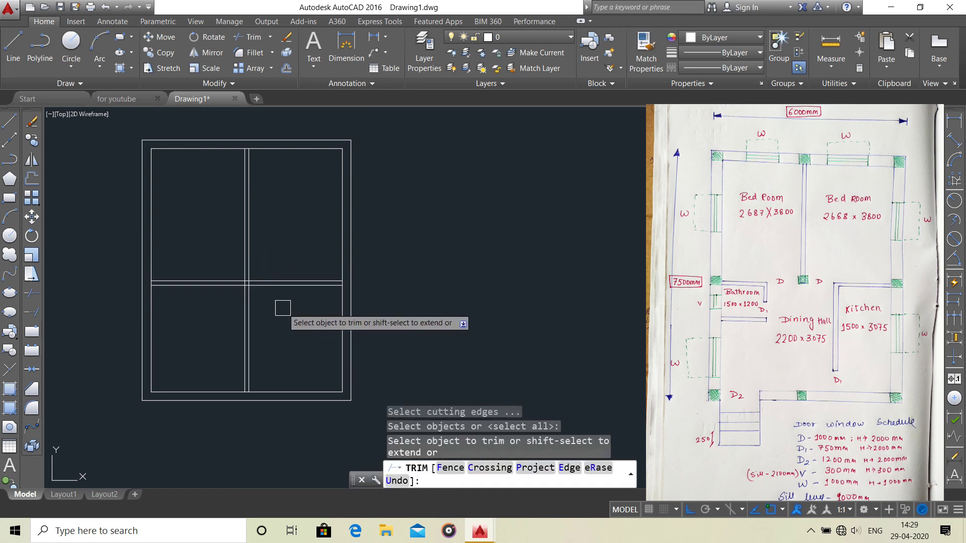
click(283, 307)
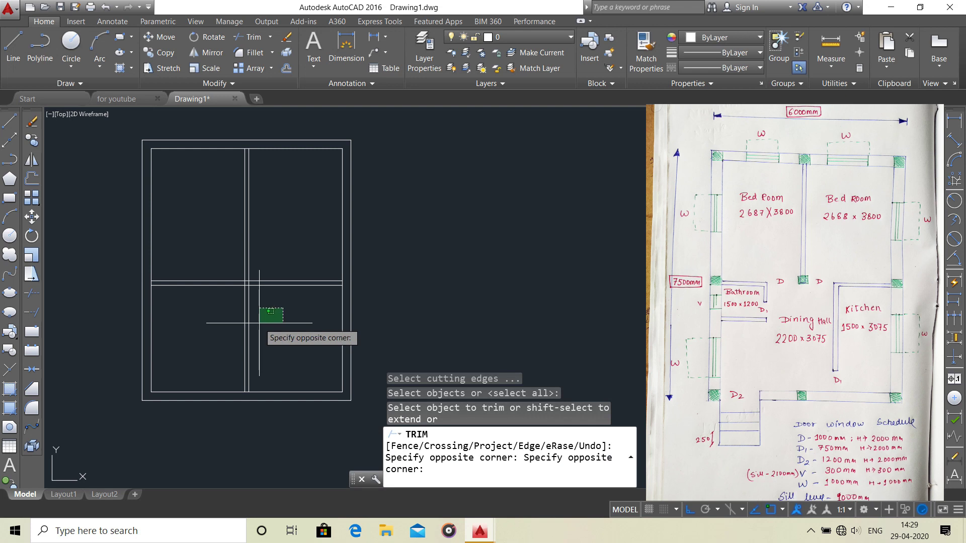
click(234, 338)
key(Escape)
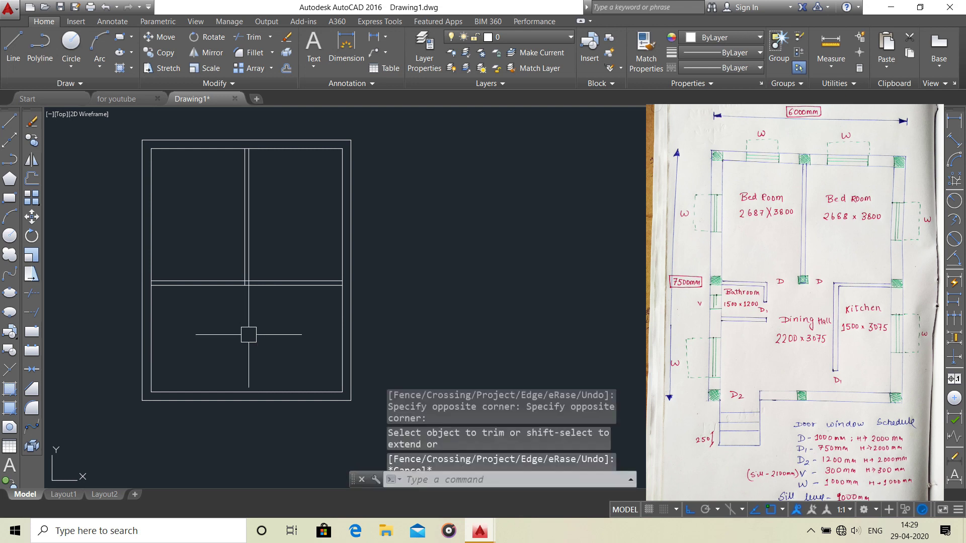
middle_drag(250, 328, 267, 288)
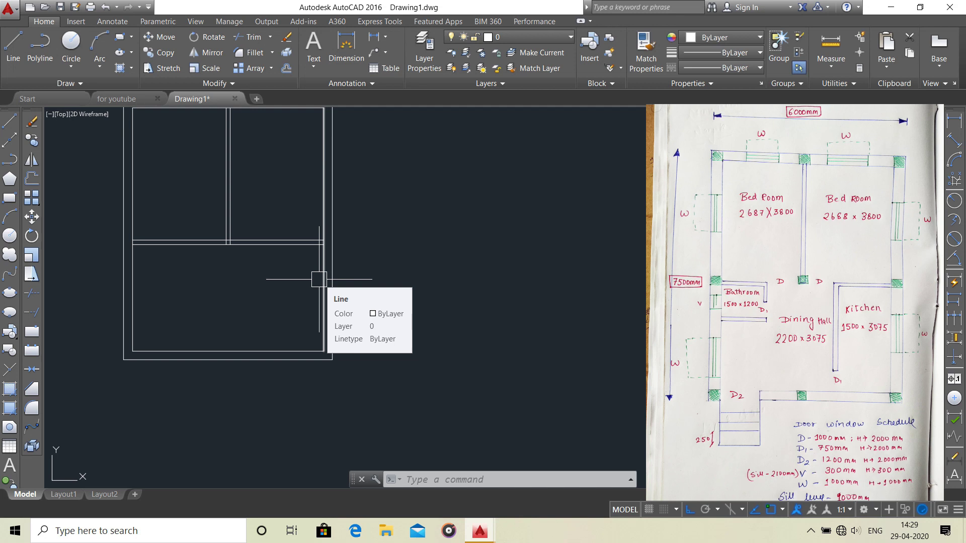
Step: Offset the right inner wall line 1500 inward for the kitchen partition
text(O)
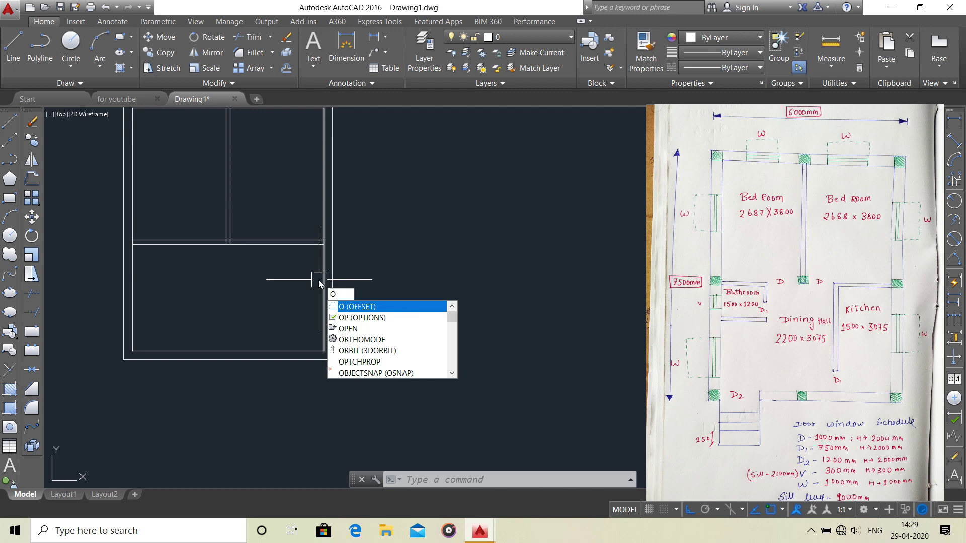
key(Return)
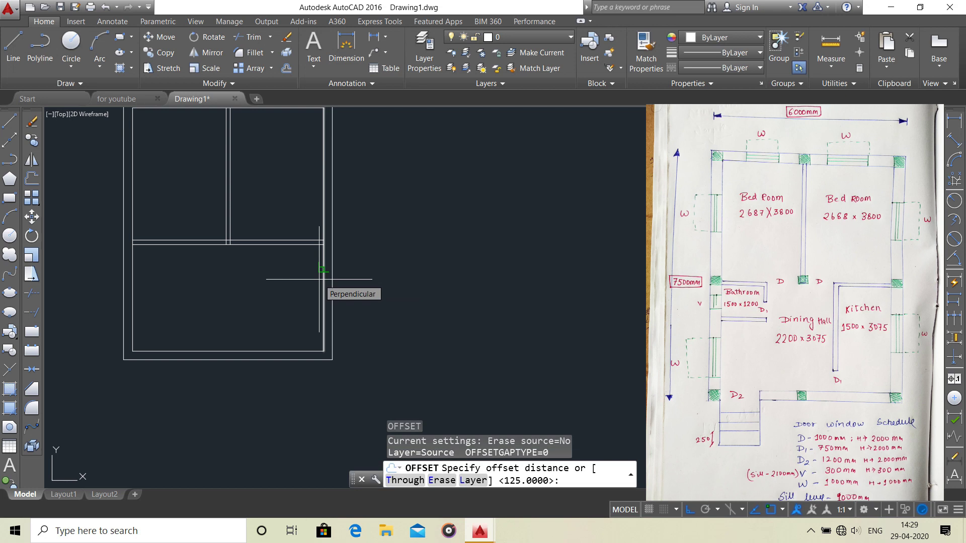
text(1500)
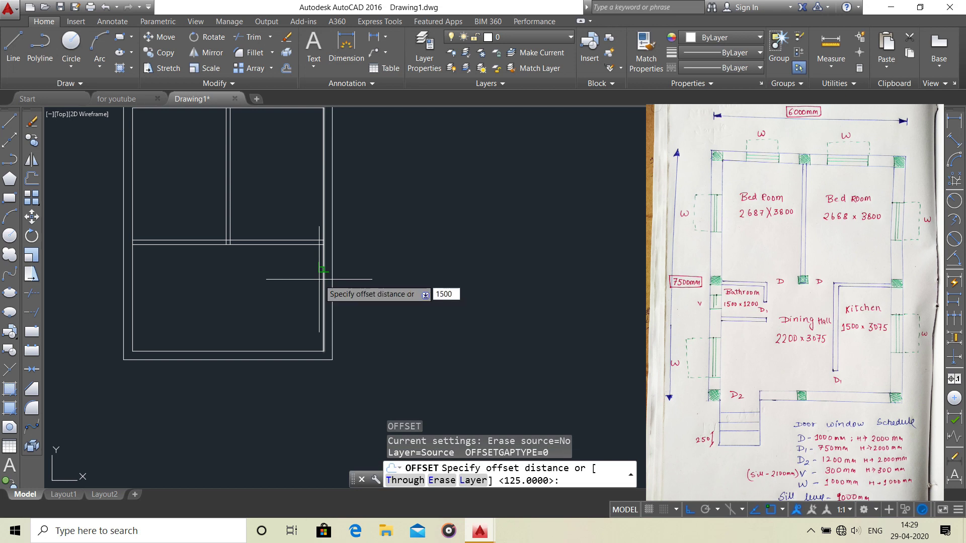
key(Return)
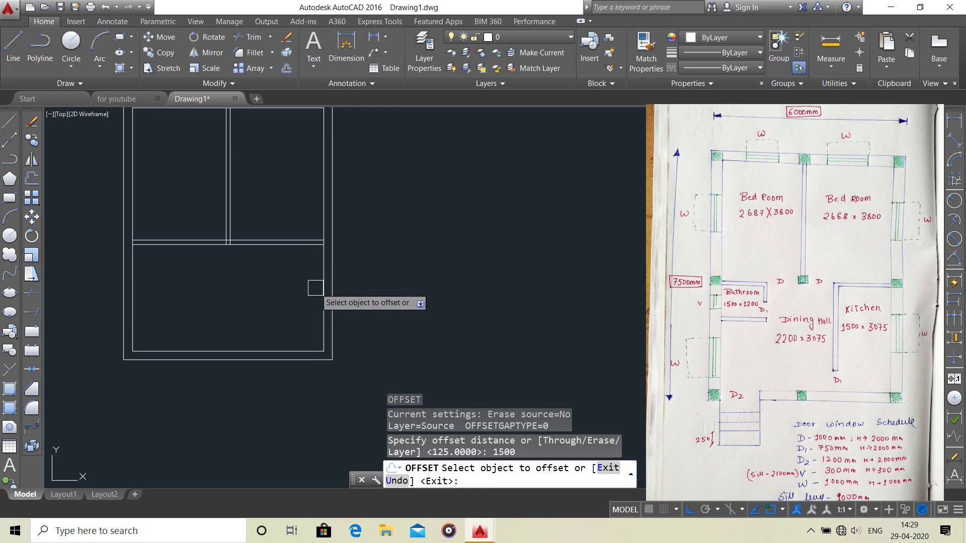
click(319, 280)
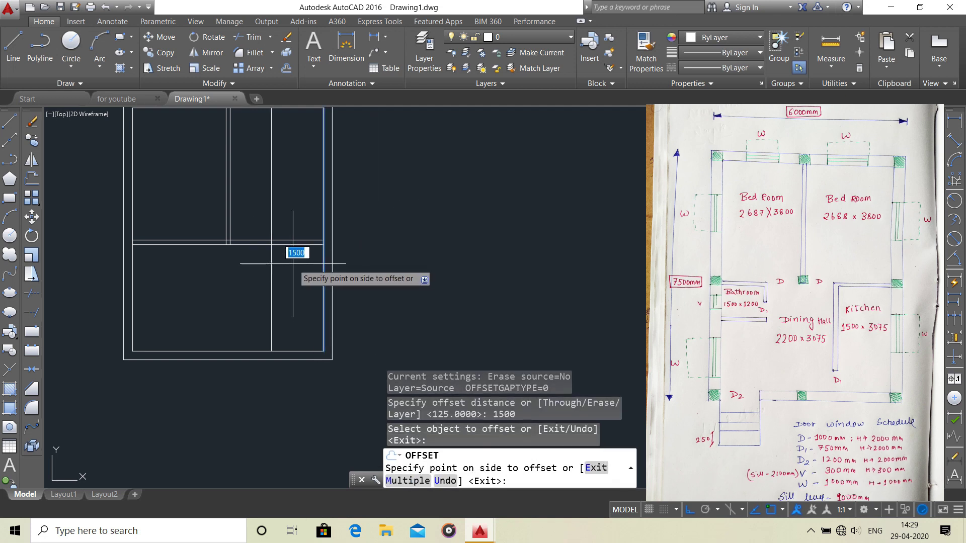
scroll(284, 255, up, 3)
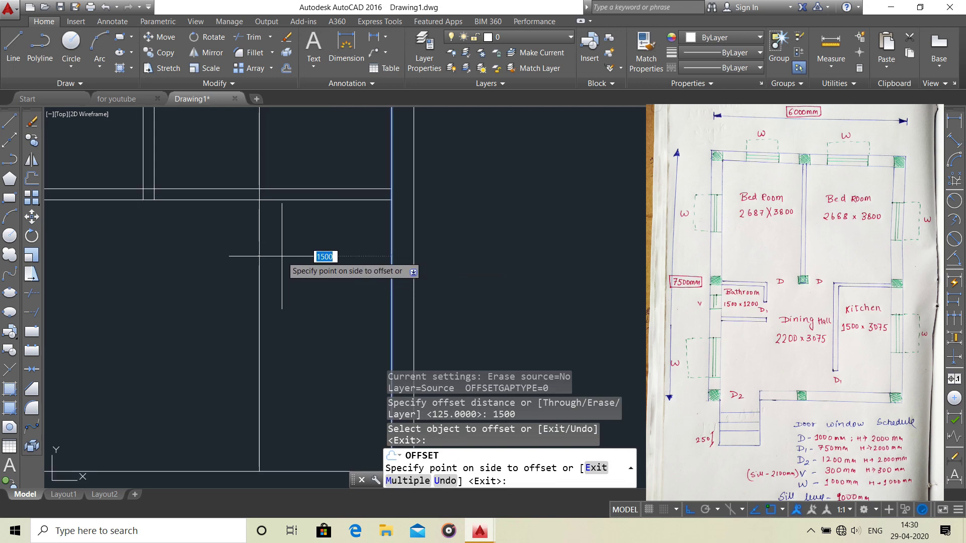
click(281, 255)
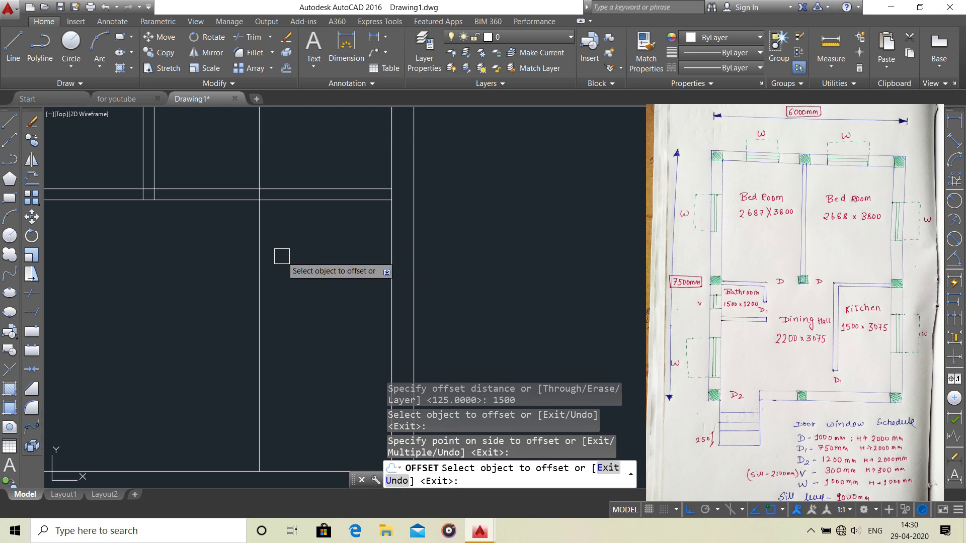
key(Return)
scroll(302, 282, down, 2)
scroll(315, 262, down, 2)
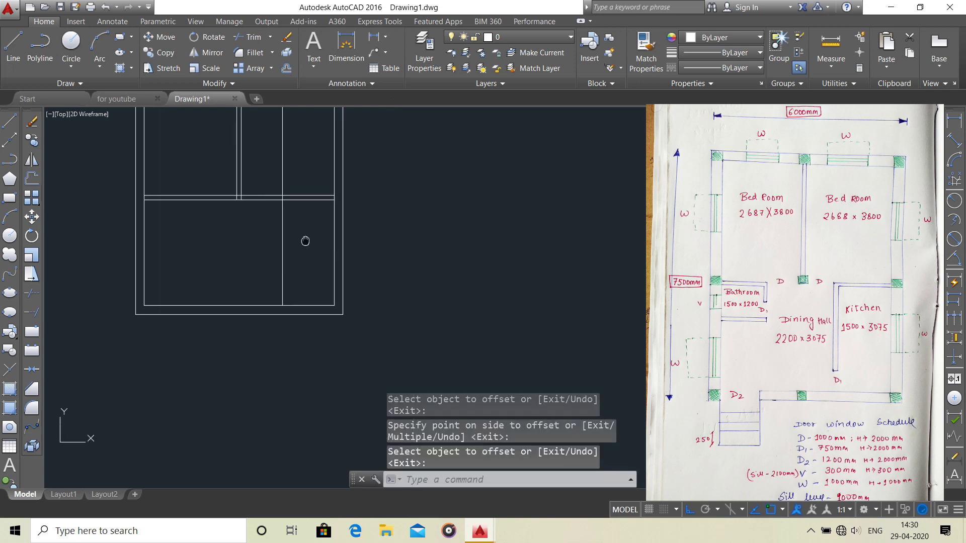
mouse_move(314, 259)
middle_down()
mouse_move(324, 287)
mouse_move(307, 269)
middle_up()
scroll(290, 217, up, 2)
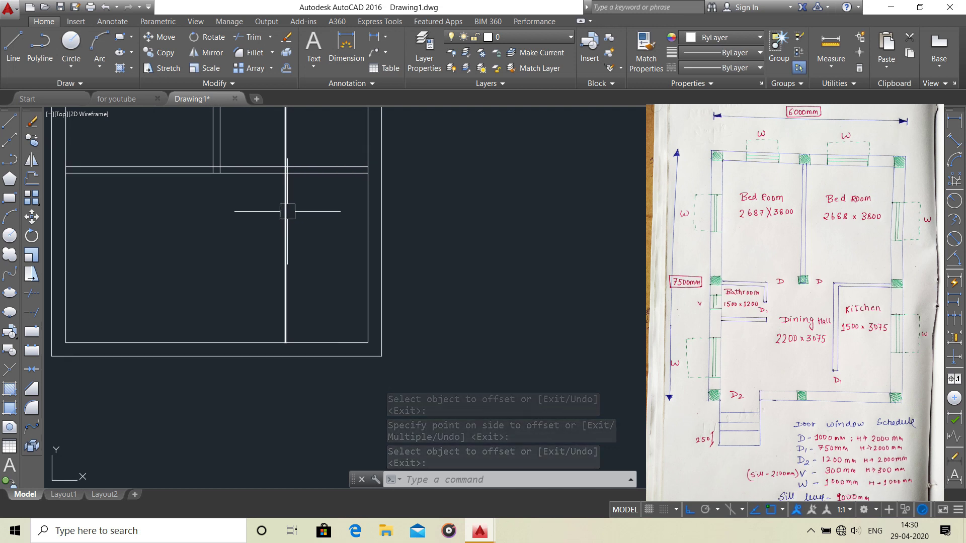
scroll(285, 240, down, 1)
scroll(282, 234, up, 1)
text(O)
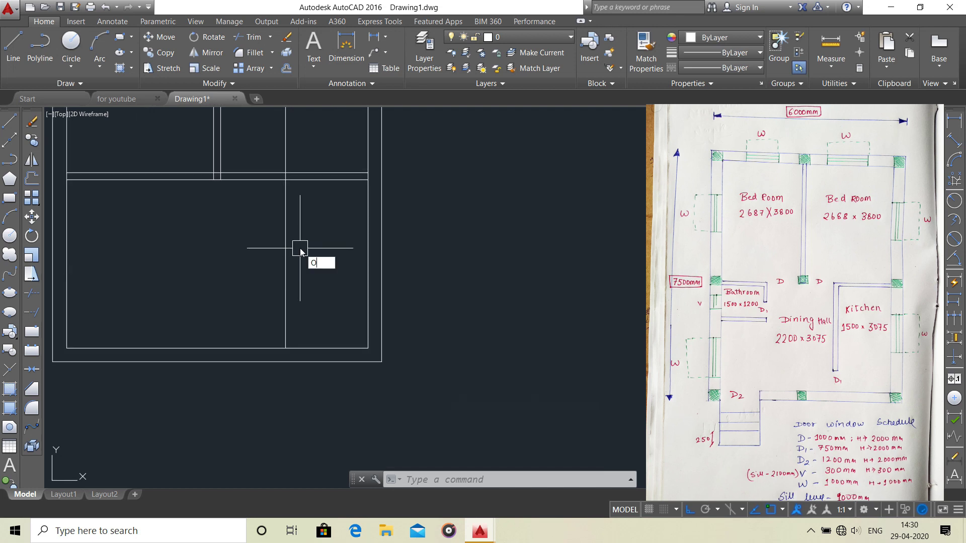
Step: Offset the kitchen partition line 125 to its left for wall thickness
key(Return)
text(125)
key(Return)
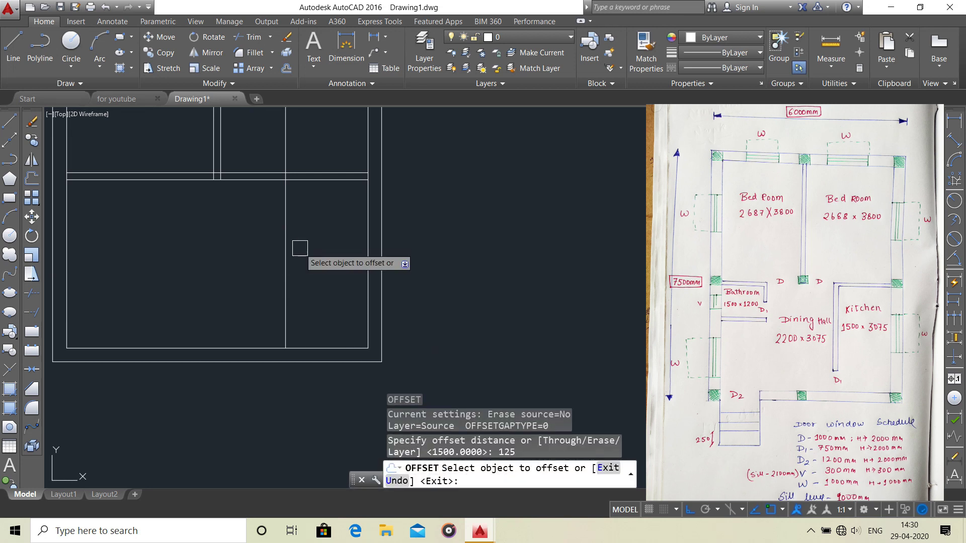
click(290, 222)
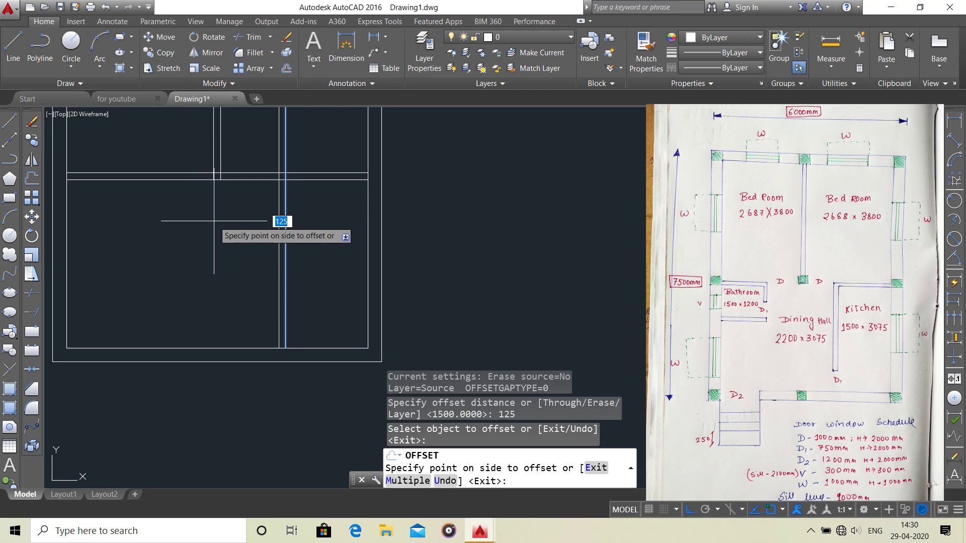
click(206, 221)
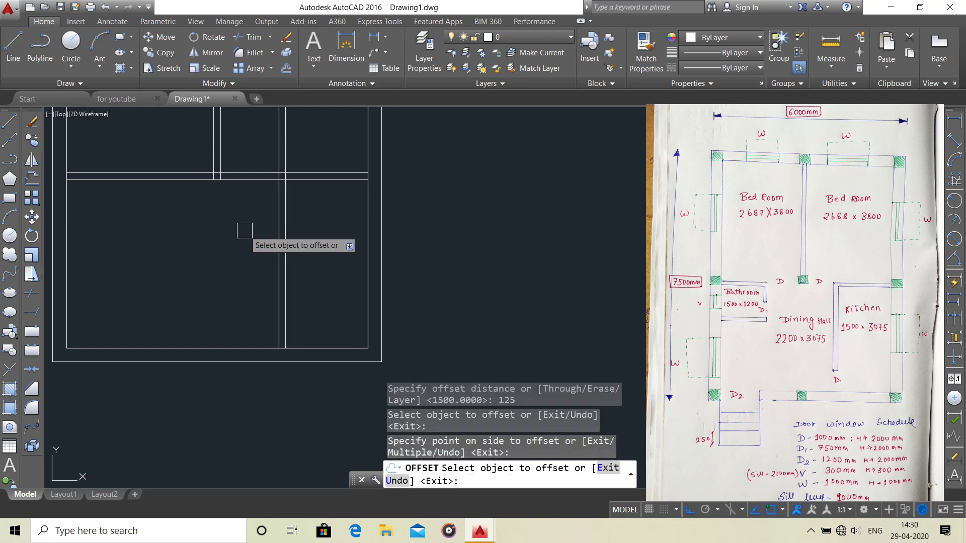
key(Return)
scroll(244, 230, down, 1)
scroll(250, 233, down, 2)
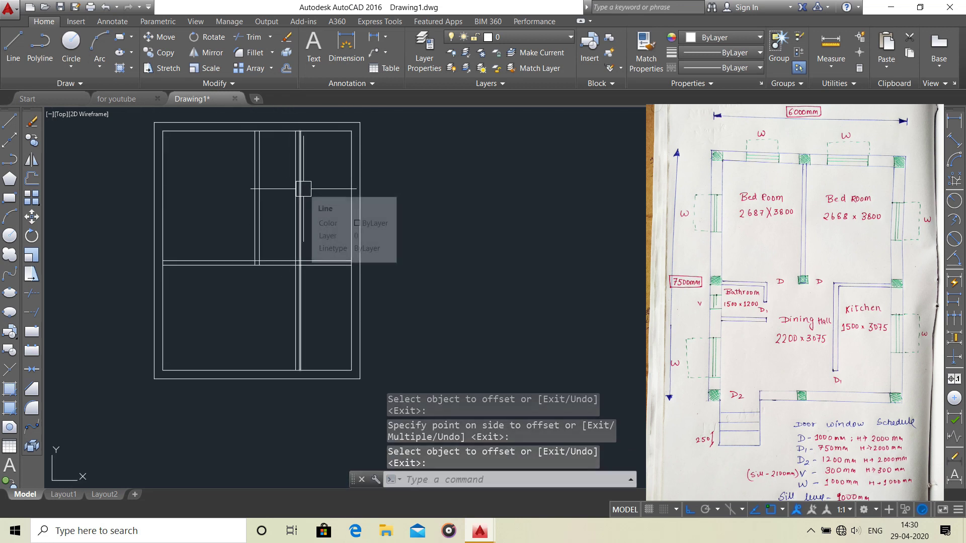
text(TR)
Step: Trim the new kitchen partition lines back so they stop at the horizontal cross wall
key(Return)
key(Return)
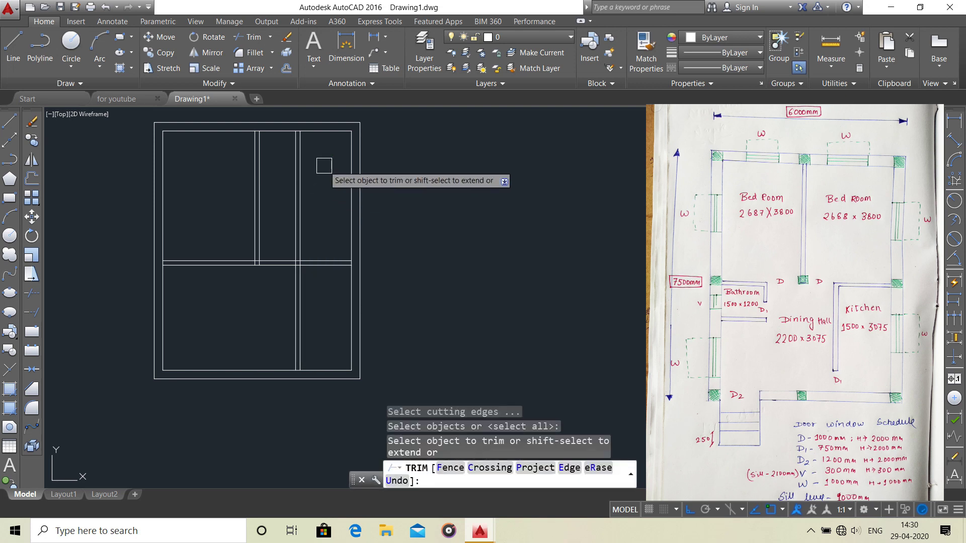
click(324, 165)
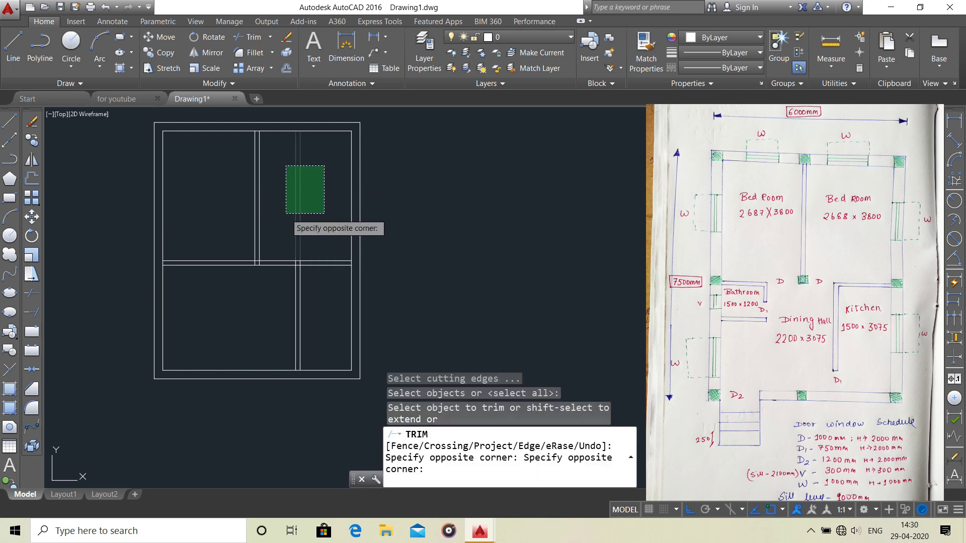
click(286, 214)
key(Escape)
middle_drag(305, 275, 312, 226)
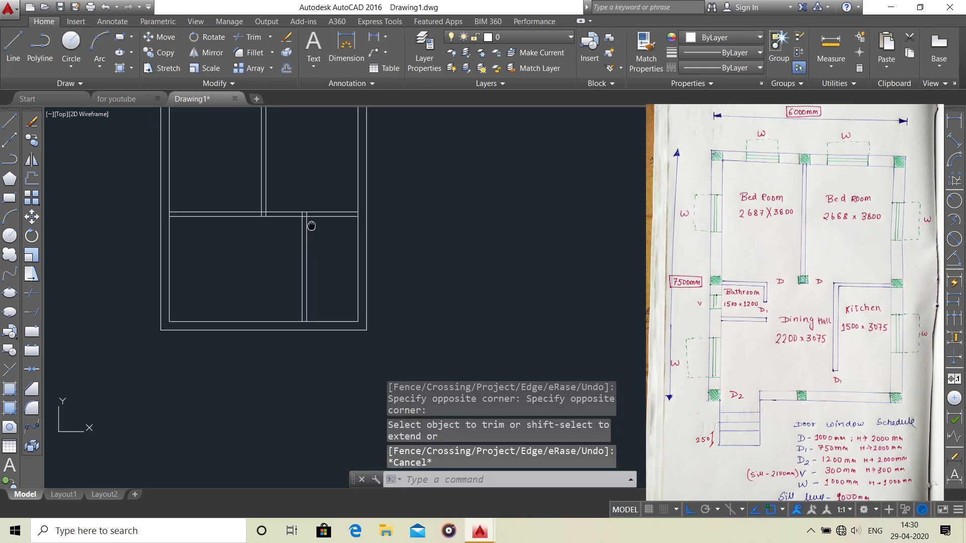
middle_drag(309, 278, 335, 250)
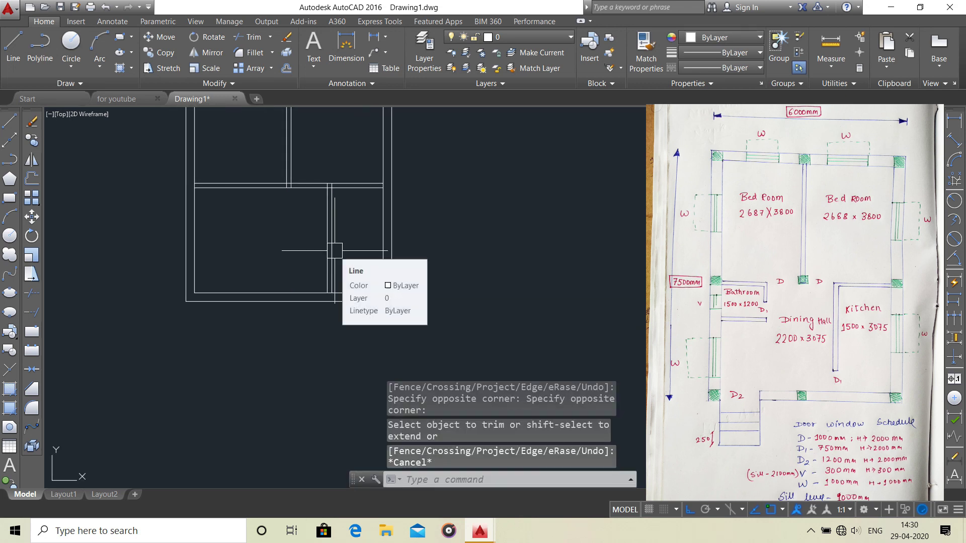
middle_drag(261, 251, 259, 287)
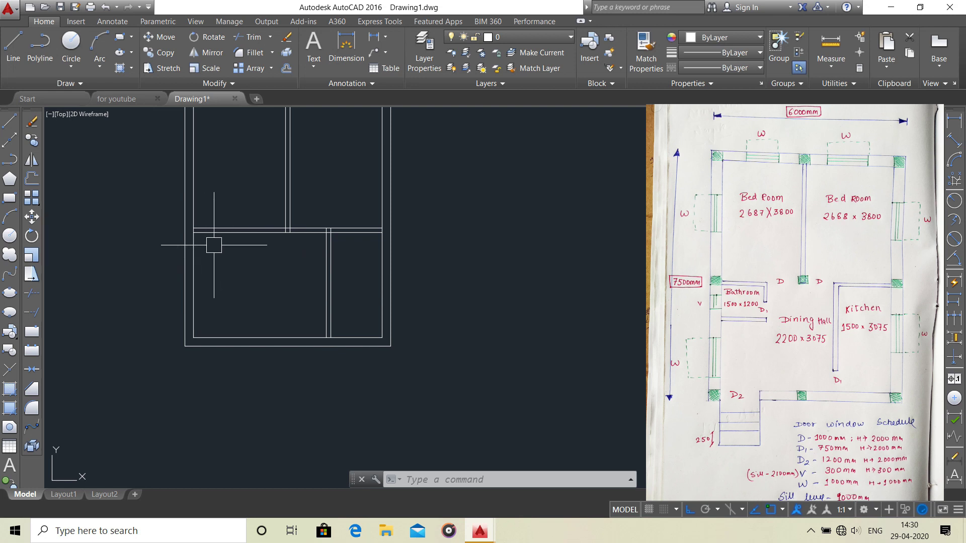
mouse_move(205, 249)
middle_down()
mouse_move(185, 329)
mouse_move(190, 307)
middle_up()
scroll(180, 332, up, 2)
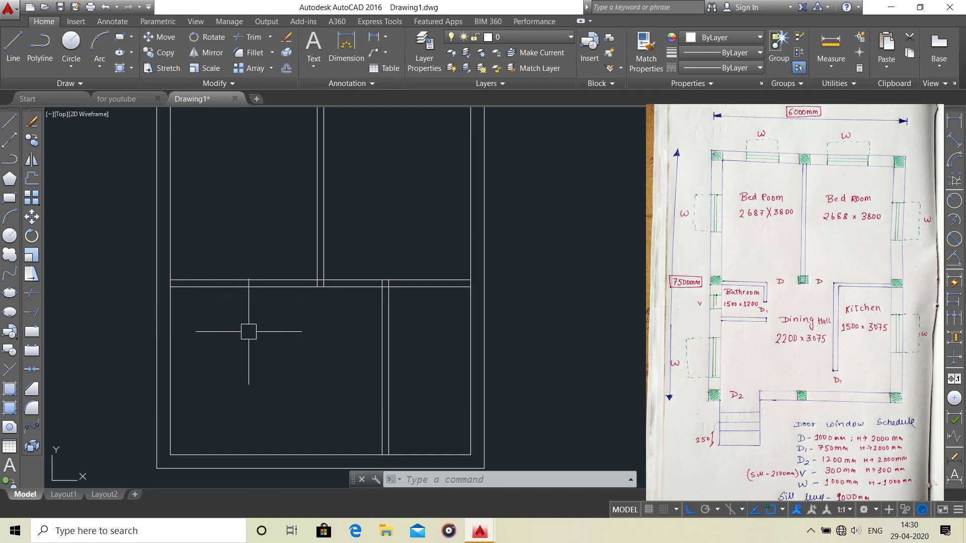
Step: Offset the lower-half left inner wall line 1500 to the right for the bathroom width
text(o)
key(Return)
text(1)
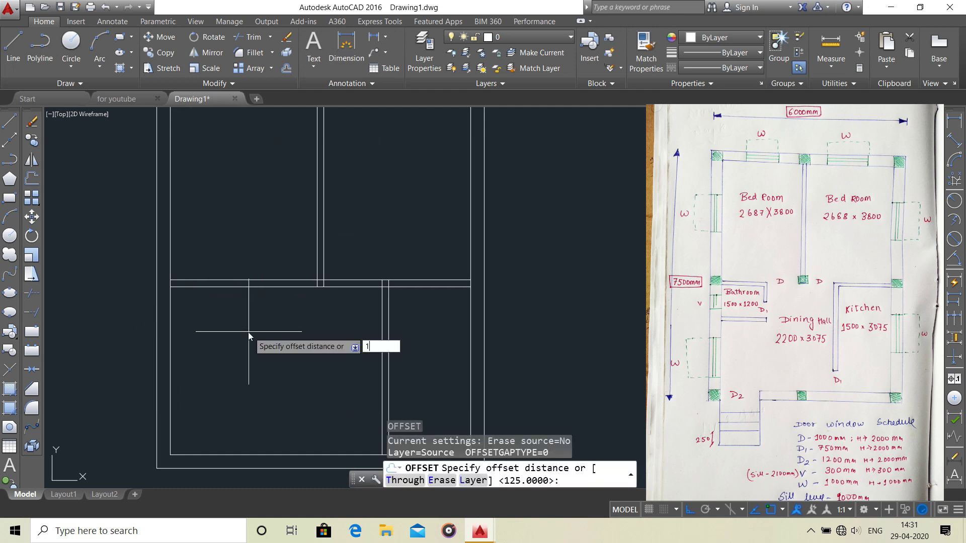
key(Return)
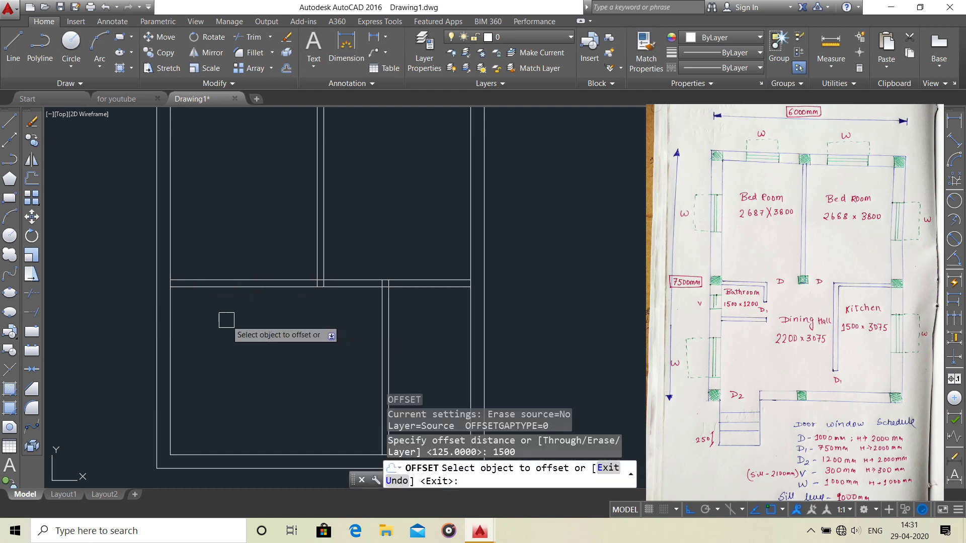
click(171, 339)
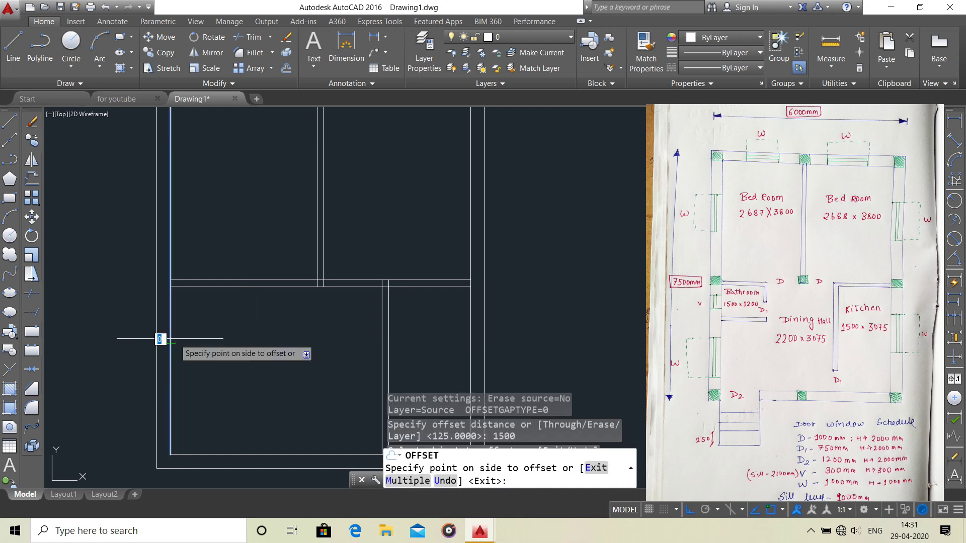
click(240, 322)
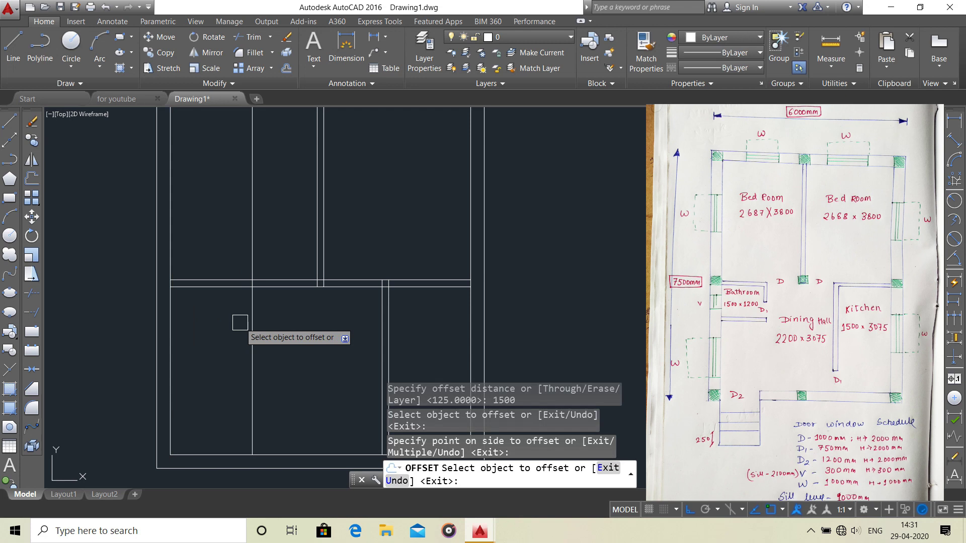
key(Return)
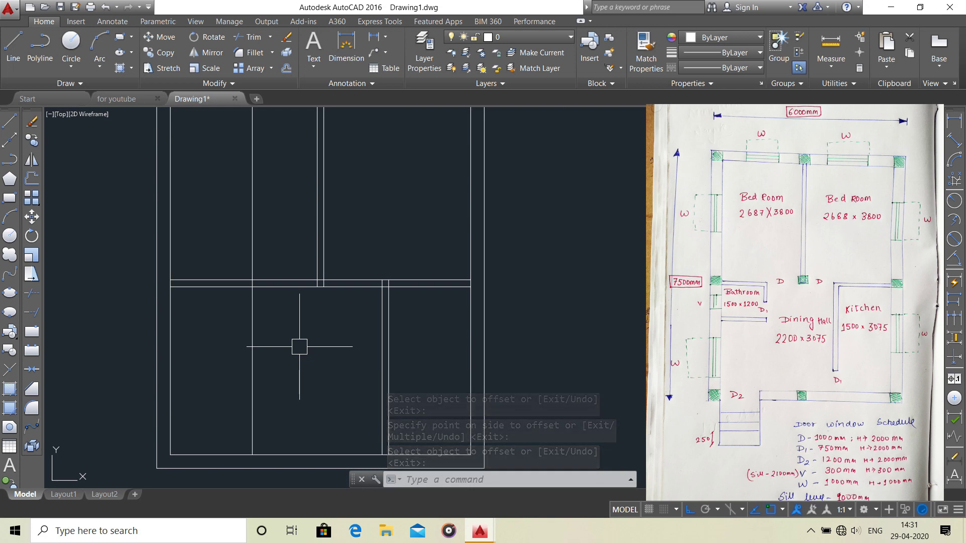
text(O)
Step: Offset the new vertical bathroom line by 125 to give the side wall its thickness
key(Return)
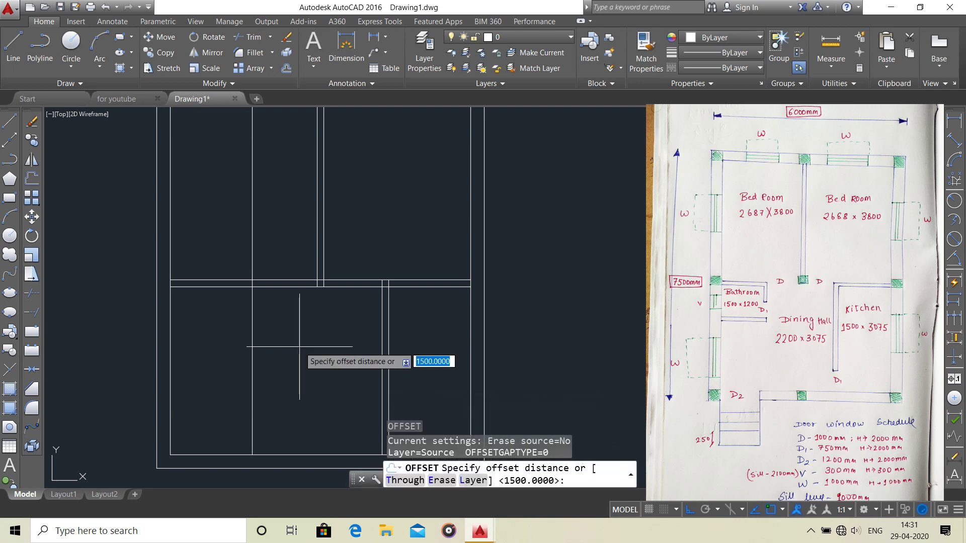
text(125)
key(Return)
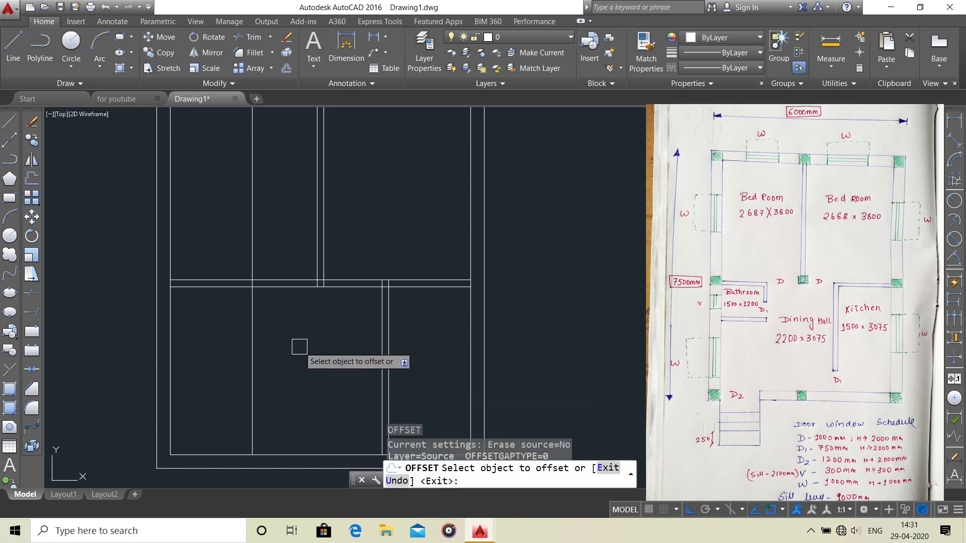
click(253, 324)
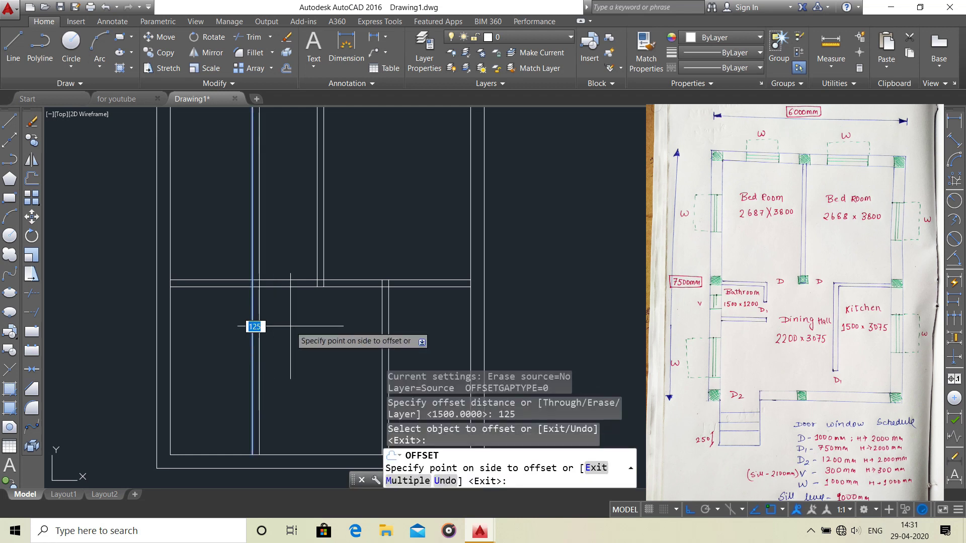
key(Escape)
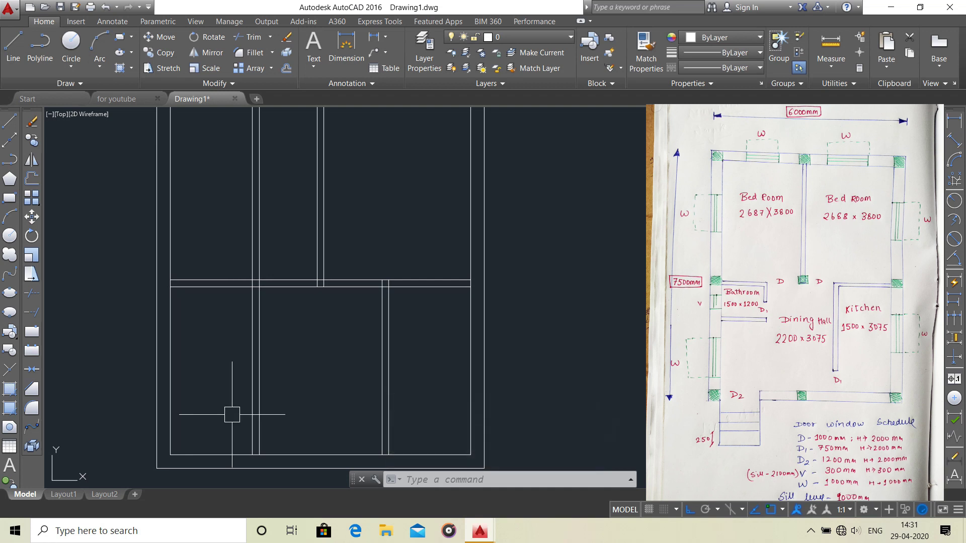
Step: Offset the middle horizontal wall line 1200 downward to set the bathroom depth
text(o)
key(Return)
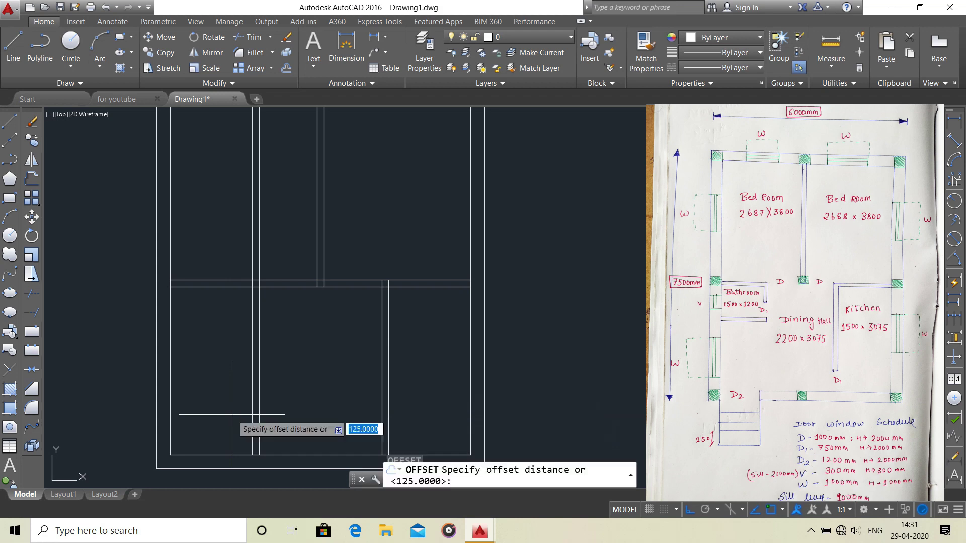
text(1)
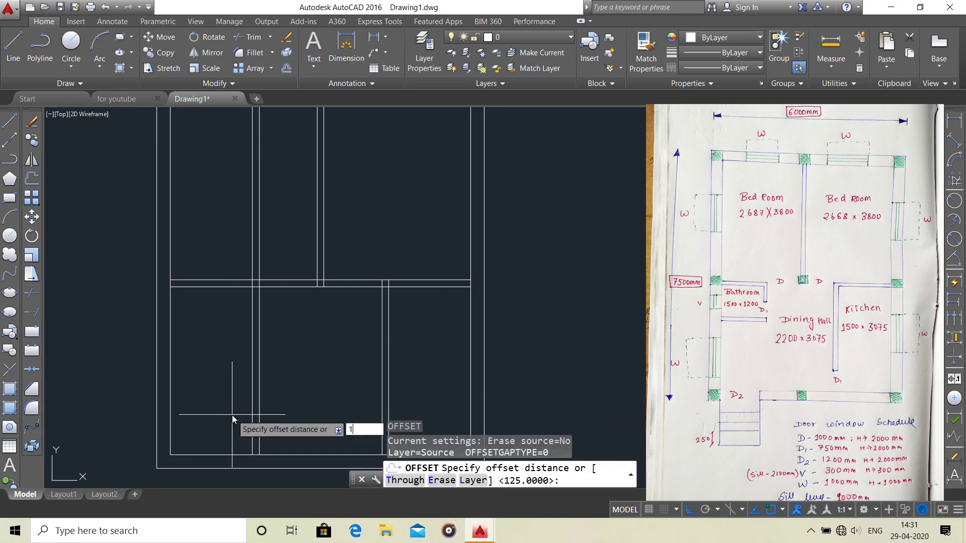
key(Return)
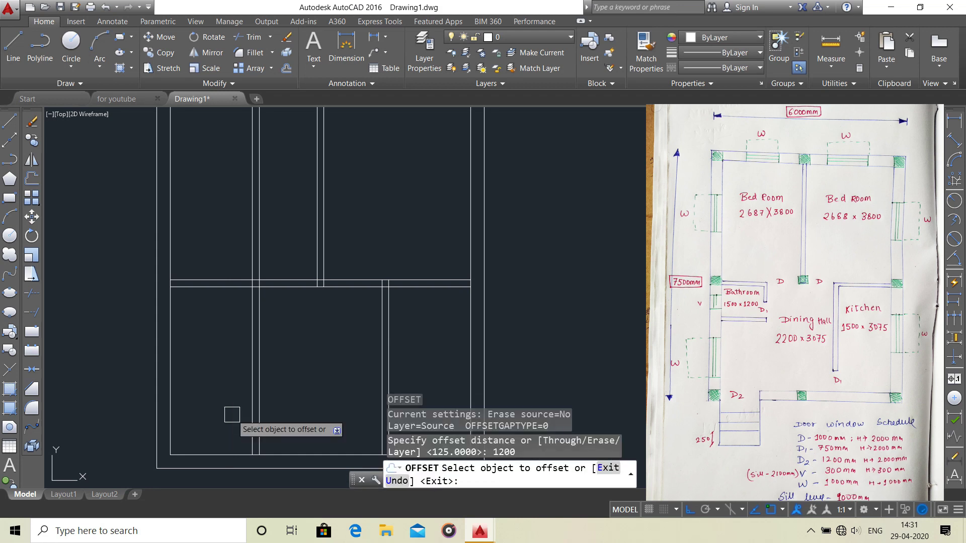
click(213, 287)
click(221, 363)
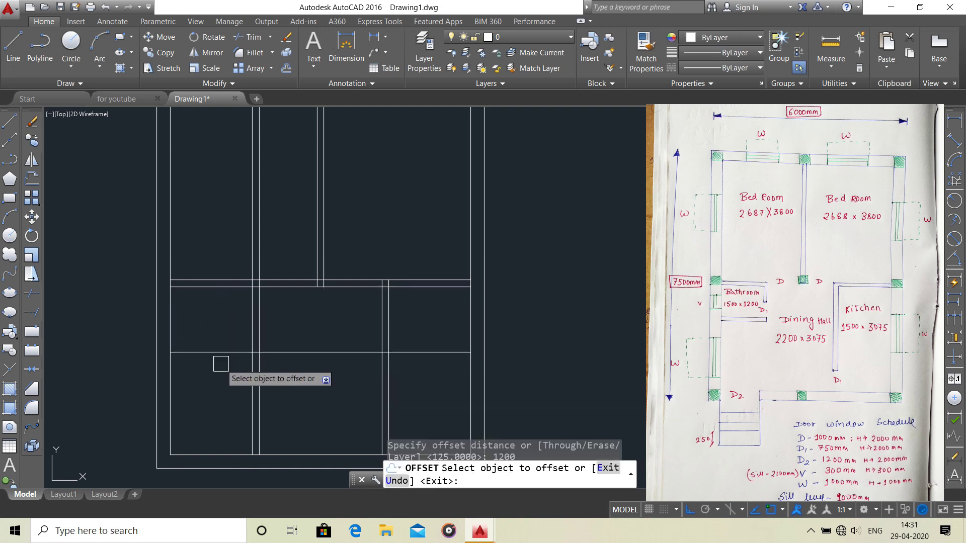
key(Escape)
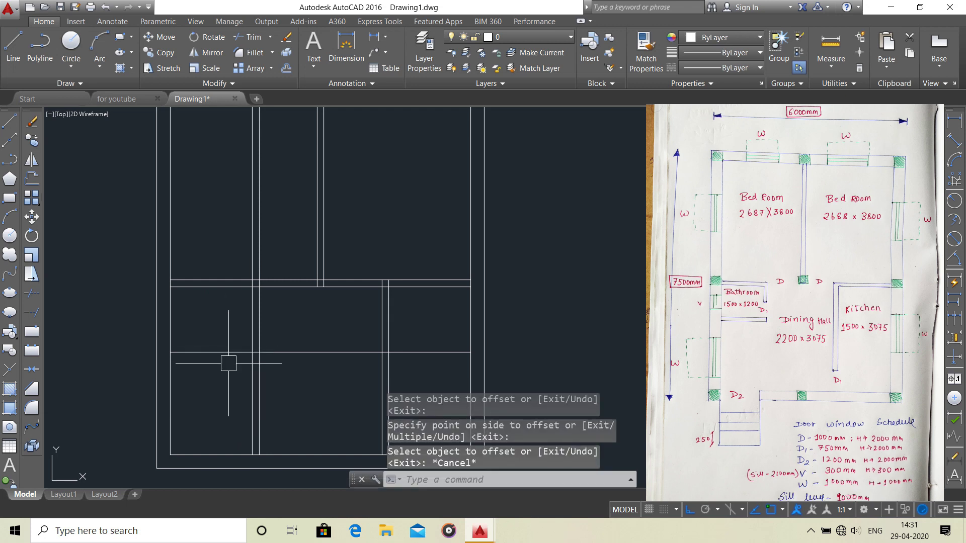
Step: Offset that new horizontal line 125 further down to make a 125-thick wall
text(o)
key(space)
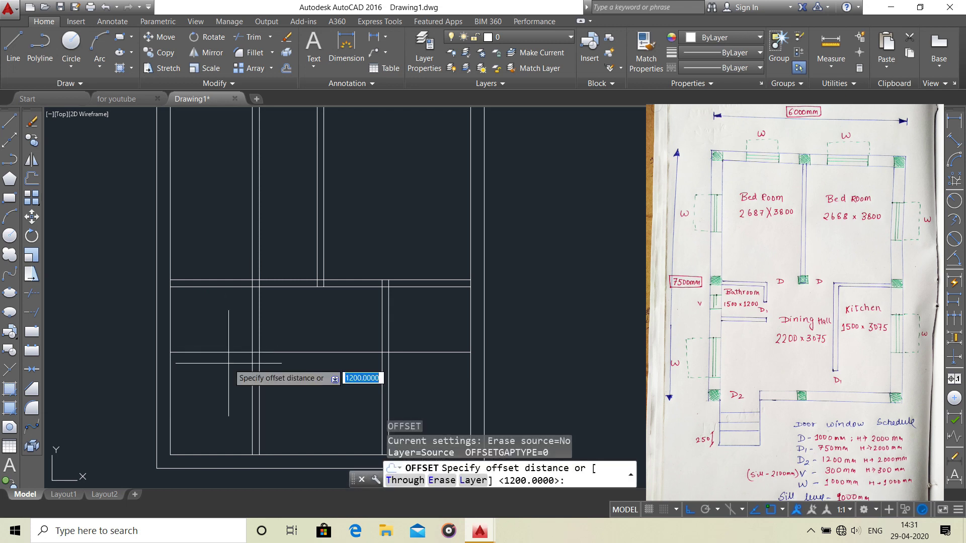
text(125)
key(Return)
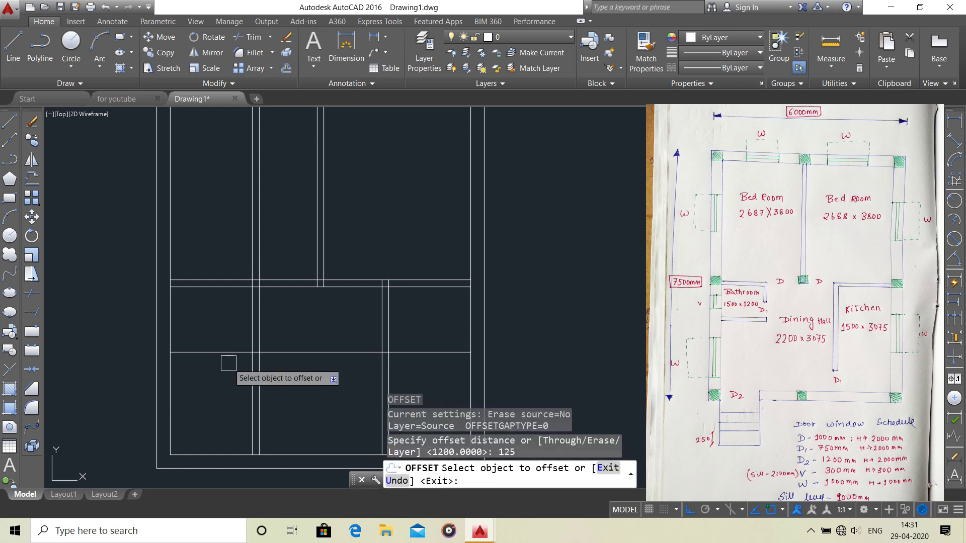
click(232, 352)
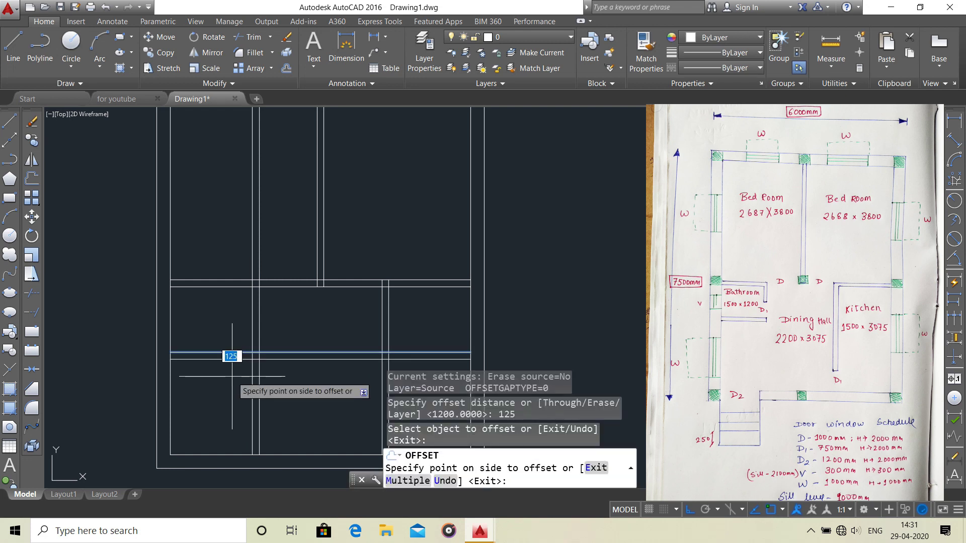
click(232, 376)
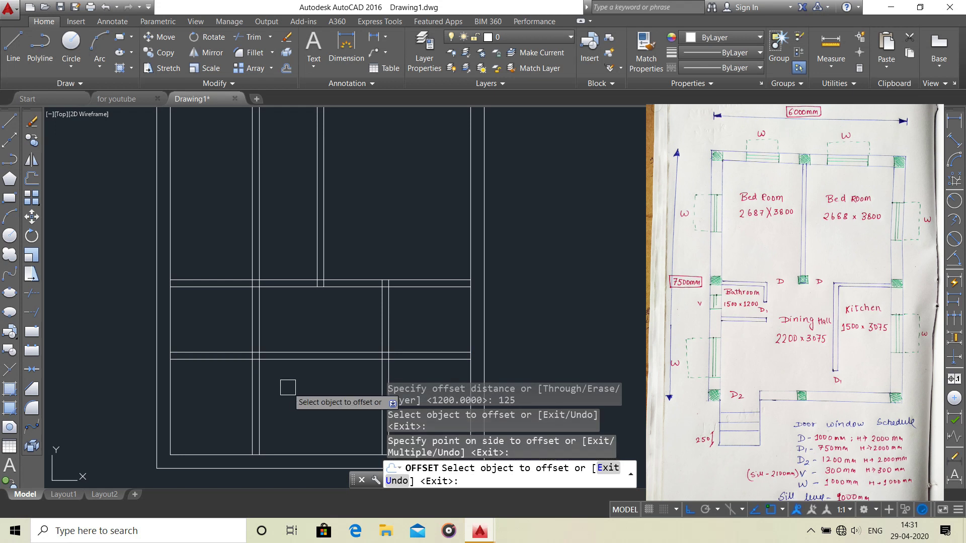
key(Escape)
scroll(287, 388, down, 2)
scroll(265, 362, down, 2)
scroll(261, 384, down, 2)
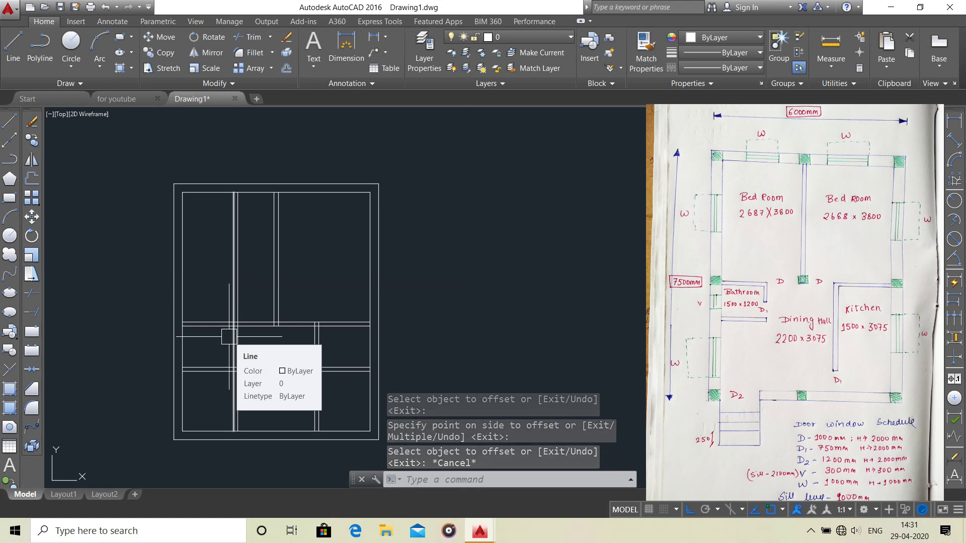
Step: Trim the overshooting wall segments near the cross wall, using all lines as edges
text(TR)
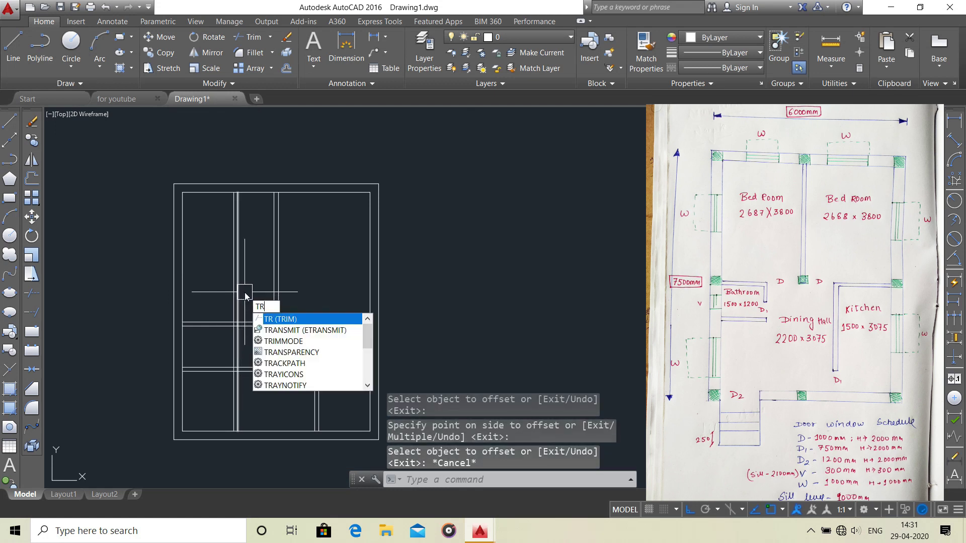
key(Return)
key(Return)
scroll(254, 231, up, 2)
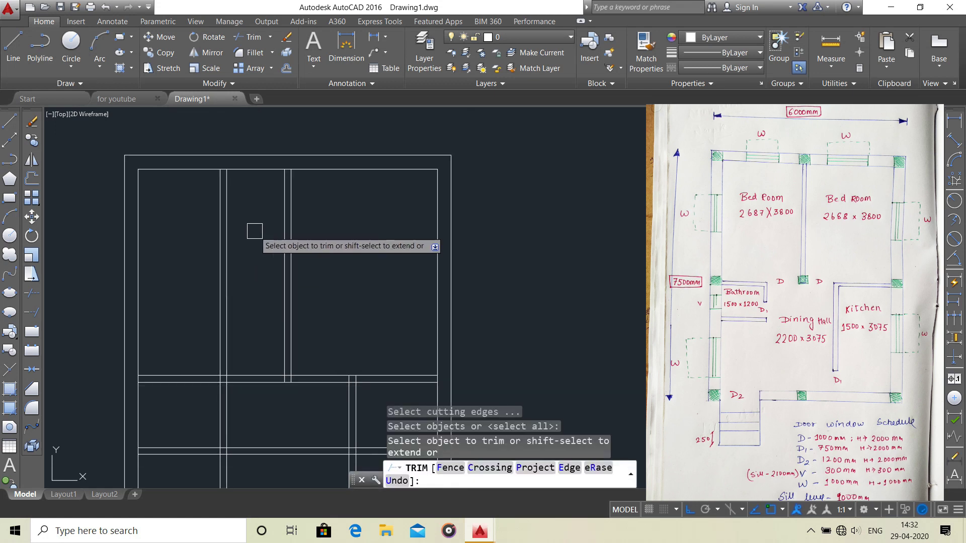
click(254, 231)
click(207, 288)
middle_drag(237, 304, 239, 208)
Step: Trim the doubled horizontal lines between middle walls and the lower-right room's extra lines
click(338, 342)
click(267, 390)
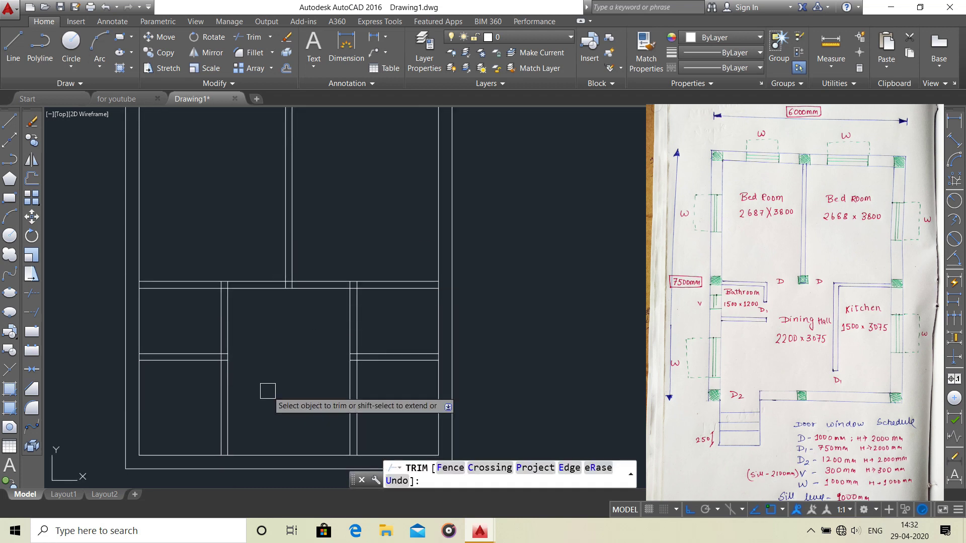
click(219, 400)
mouse_move(417, 333)
middle_down()
mouse_move(334, 303)
mouse_move(399, 264)
middle_up()
click(334, 304)
click(302, 334)
scroll(389, 261, down, 2)
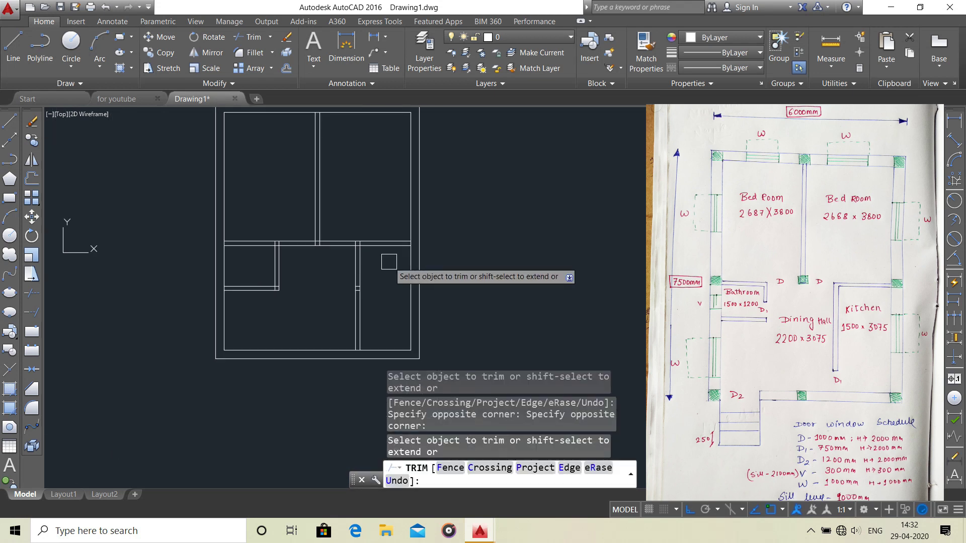
key(Escape)
Step: Pan and zoom around the plan to inspect the cleaned-up bathroom wall junctions
scroll(352, 280, up, 2)
middle_drag(345, 280, 326, 326)
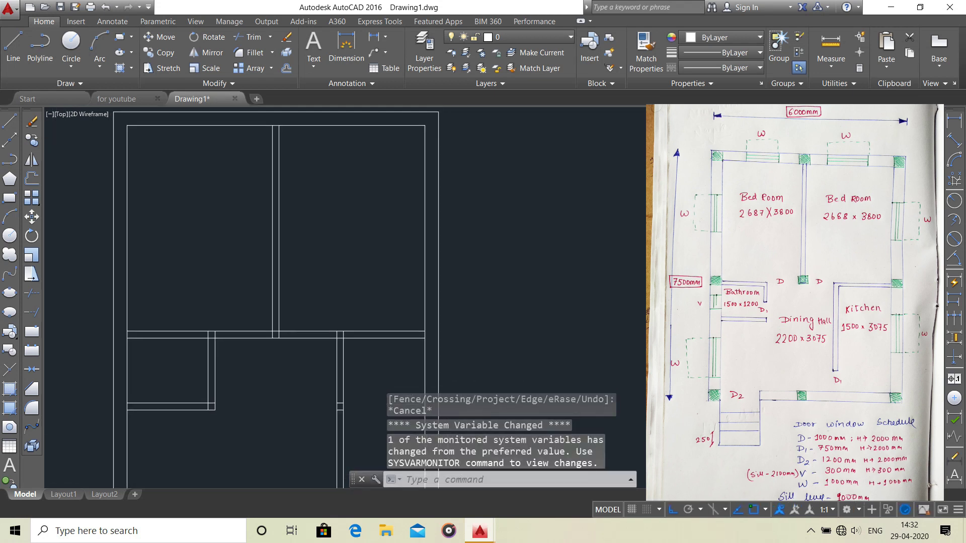
middle_drag(442, 296, 420, 208)
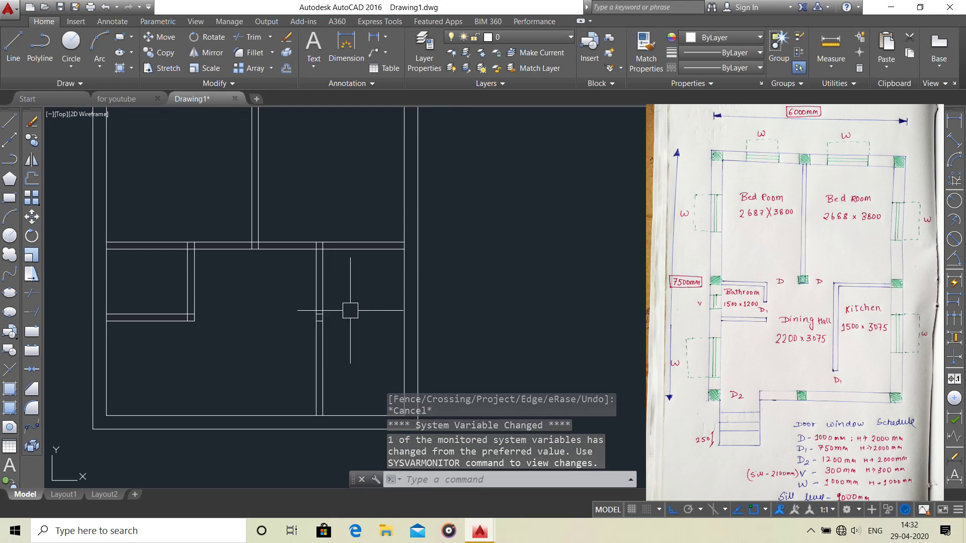
middle_drag(276, 270, 296, 292)
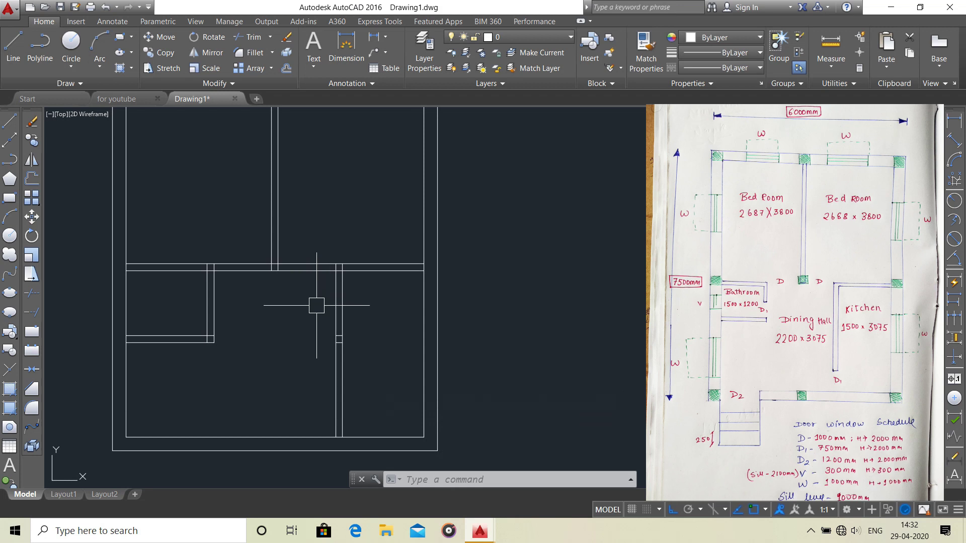
scroll(229, 282, up, 2)
scroll(206, 253, up, 3)
scroll(209, 259, up, 2)
scroll(249, 241, down, 4)
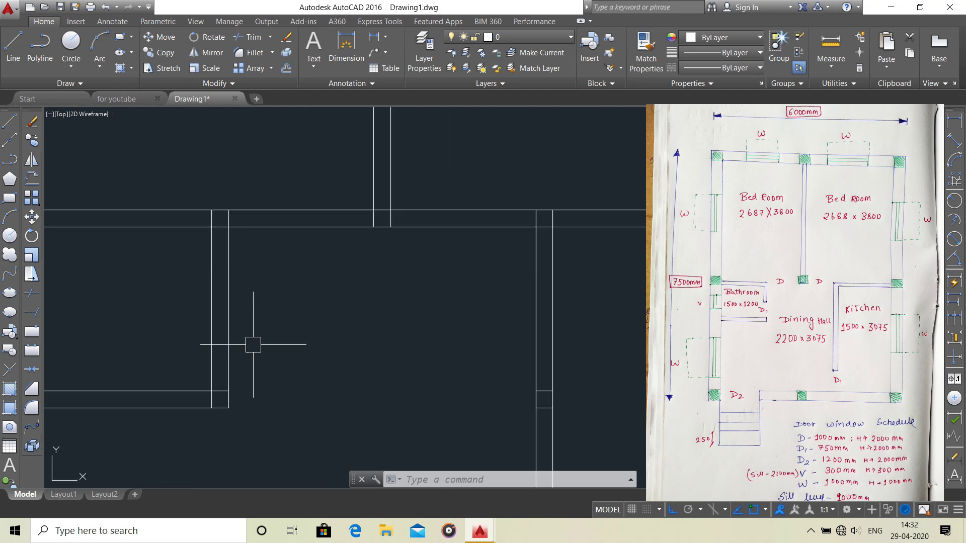
scroll(248, 216, down, 3)
middle_drag(248, 216, 263, 292)
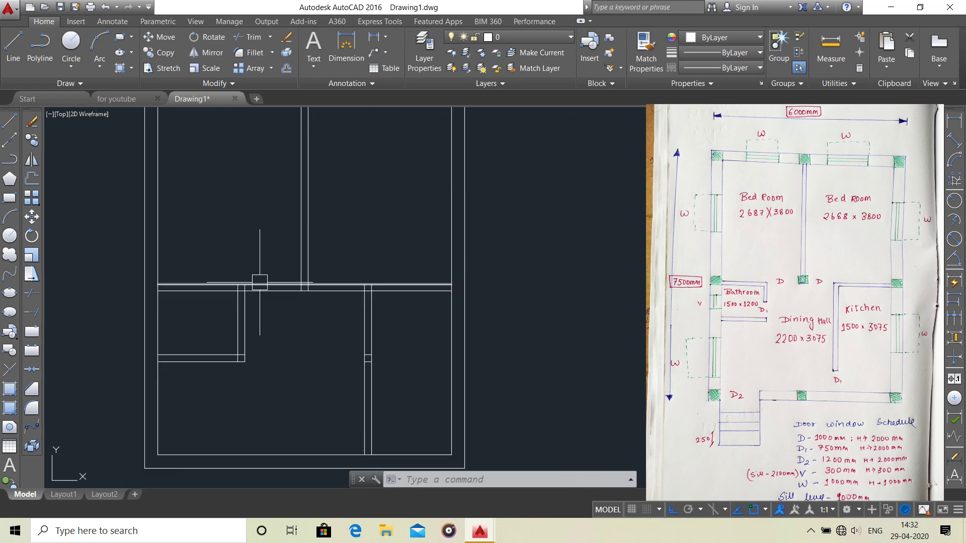
scroll(251, 305, up, 1)
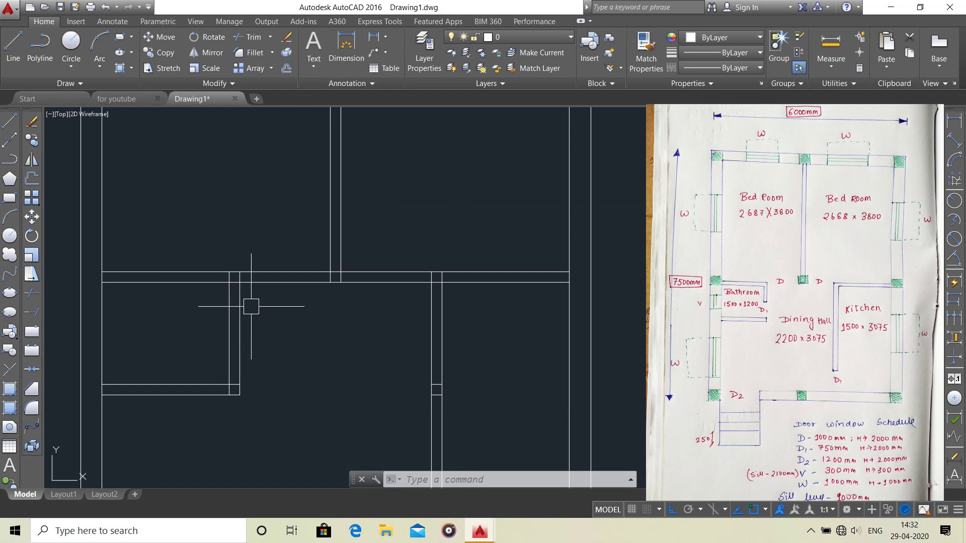
scroll(251, 306, up, 1)
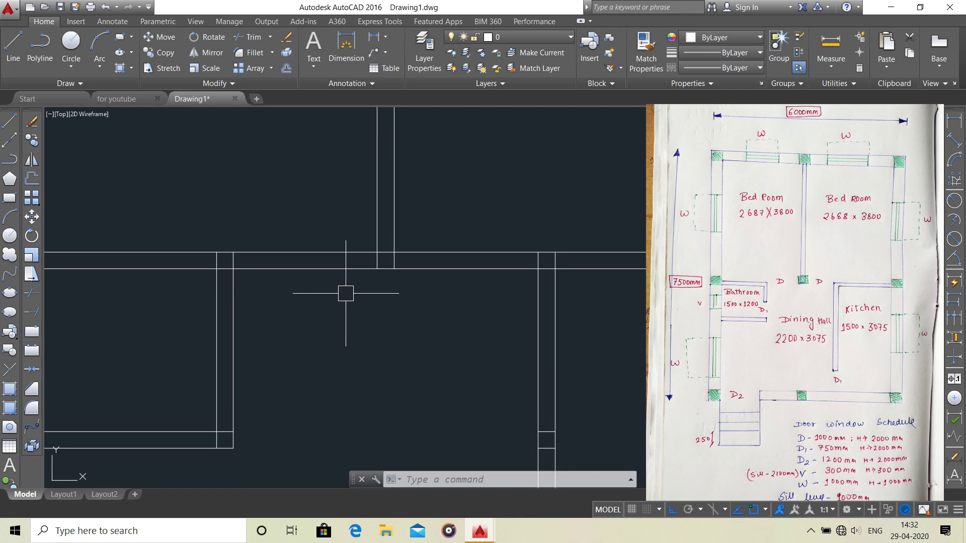
scroll(345, 293, down, 2)
Step: Offset a vertical wall line 1000 mm to the right to mark one doorway edge
text(o)
key(Return)
text(1000)
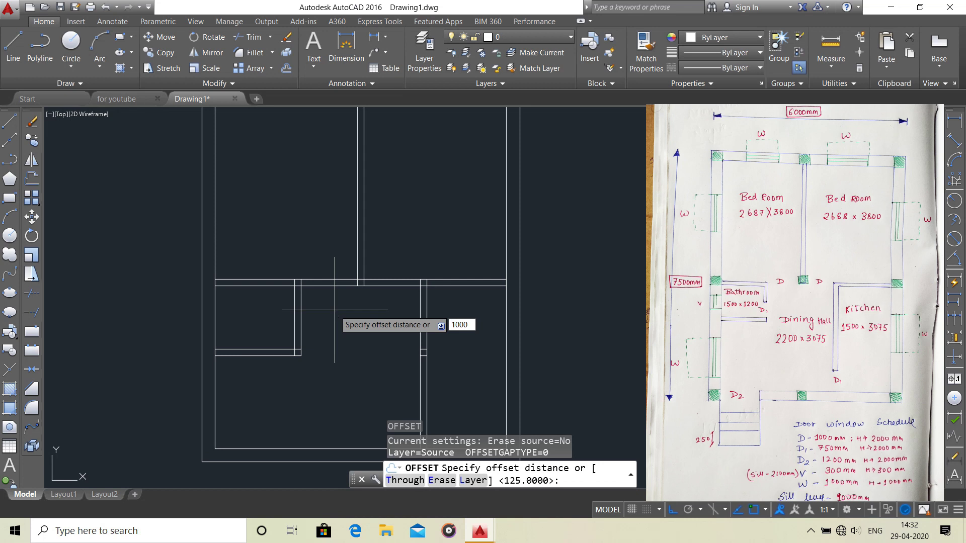
key(Return)
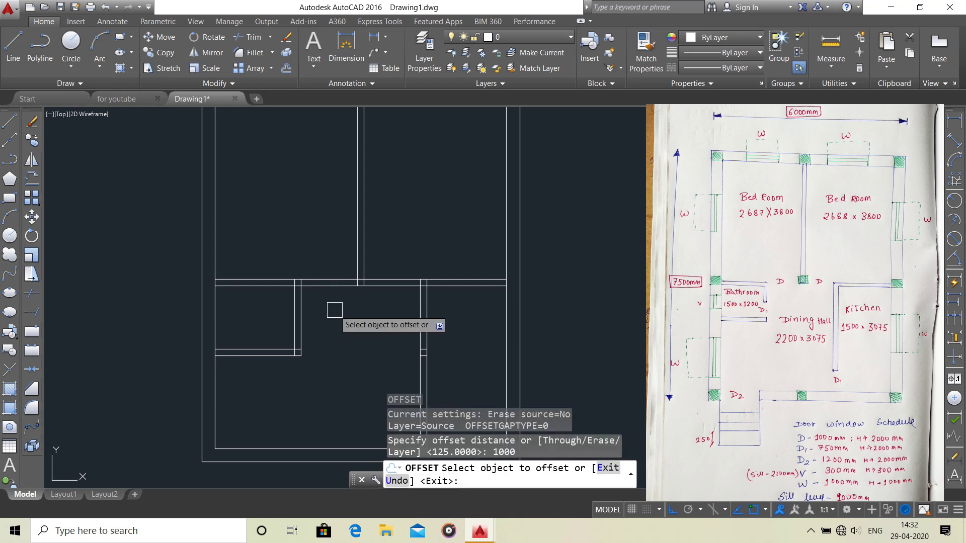
click(301, 313)
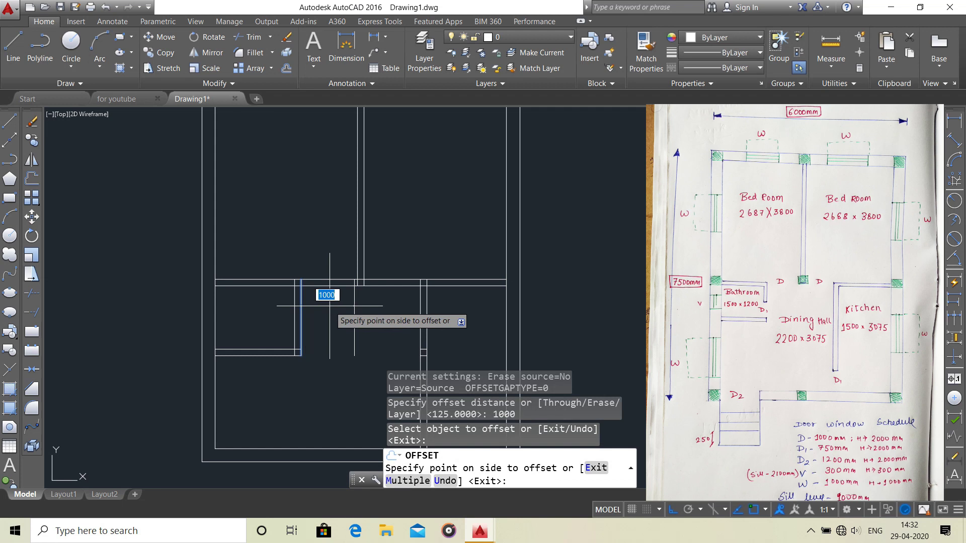
click(330, 305)
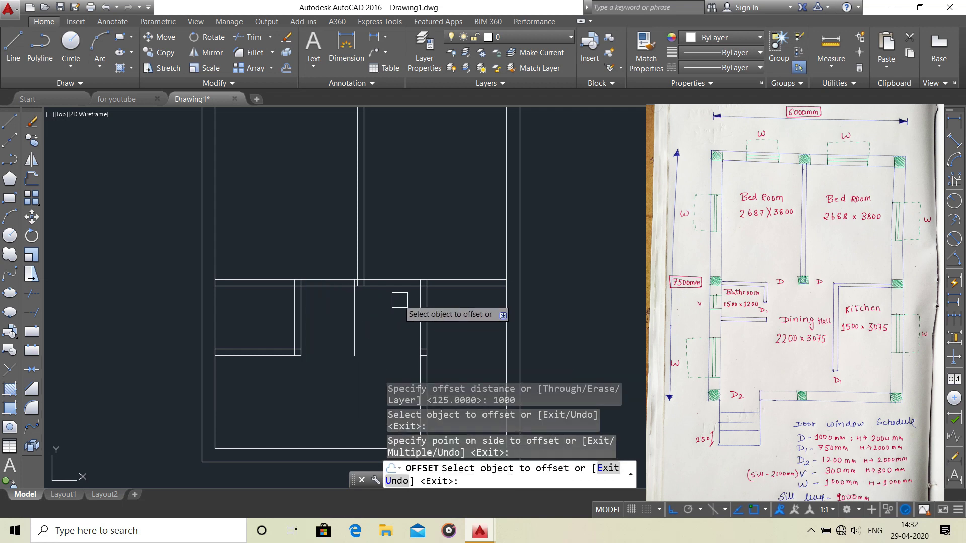
scroll(391, 299, up, 2)
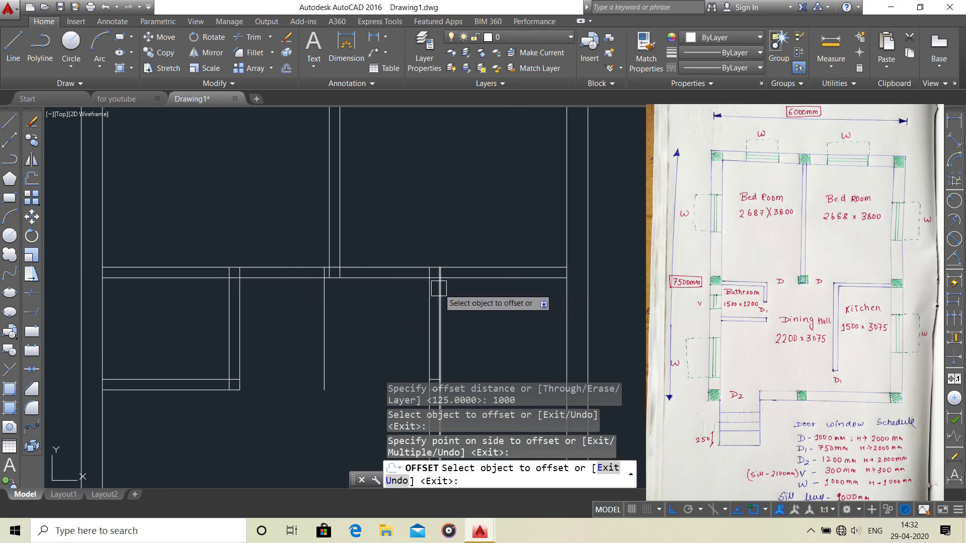
key(Escape)
scroll(437, 286, up, 2)
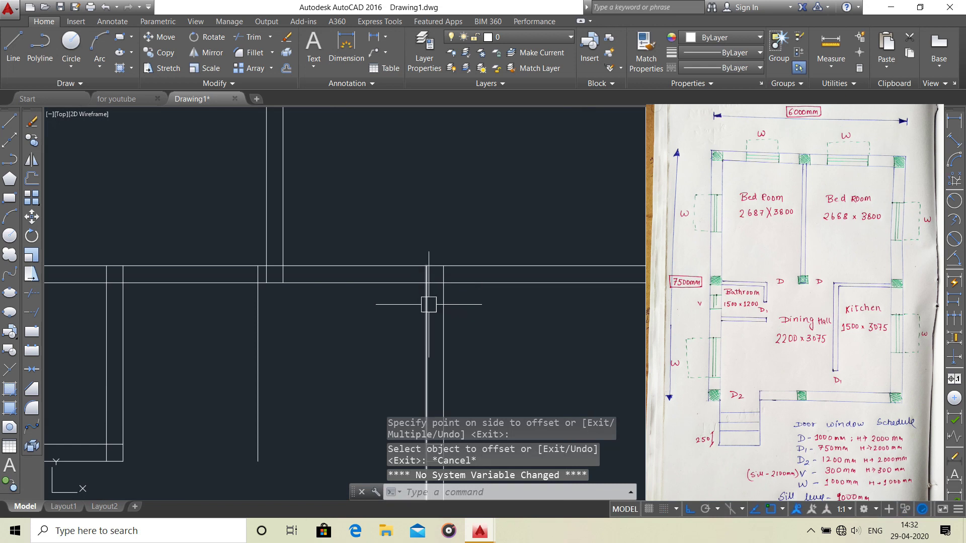
Step: Offset a second vertical wall line 1000 mm to the left for another doorway edge
text(o)
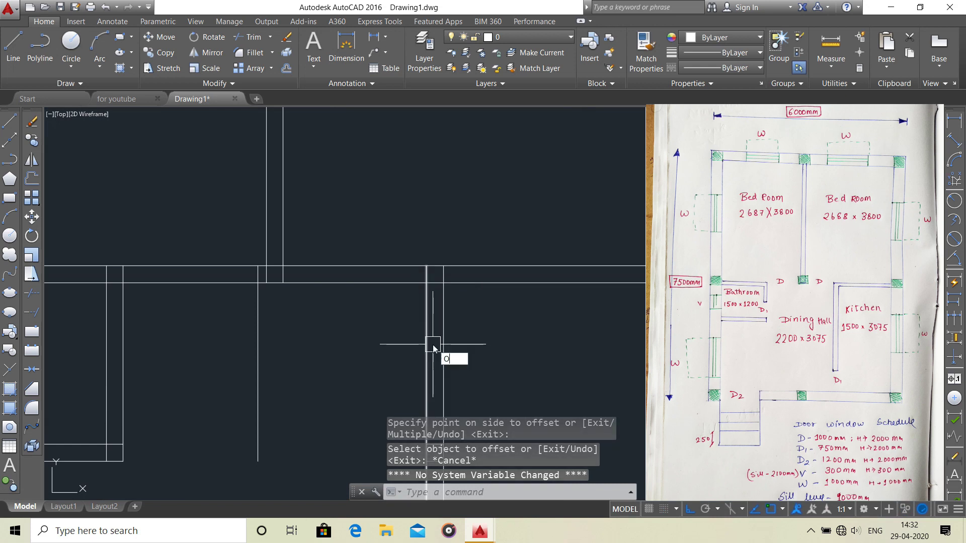
key(Return)
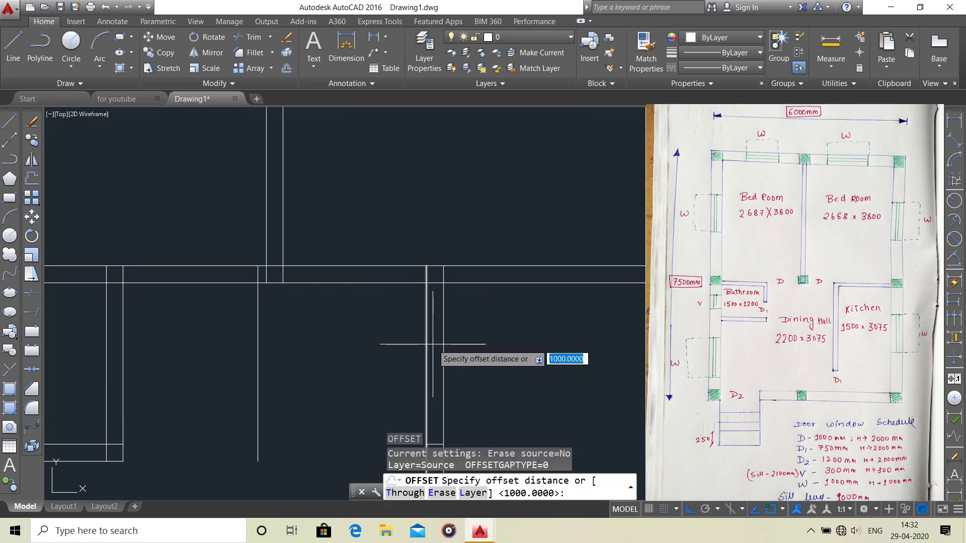
key(Return)
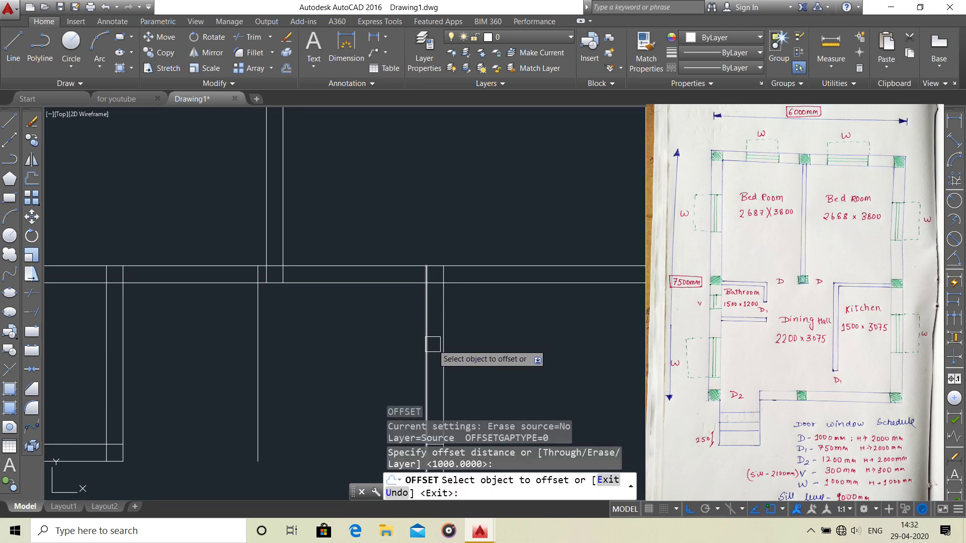
click(427, 317)
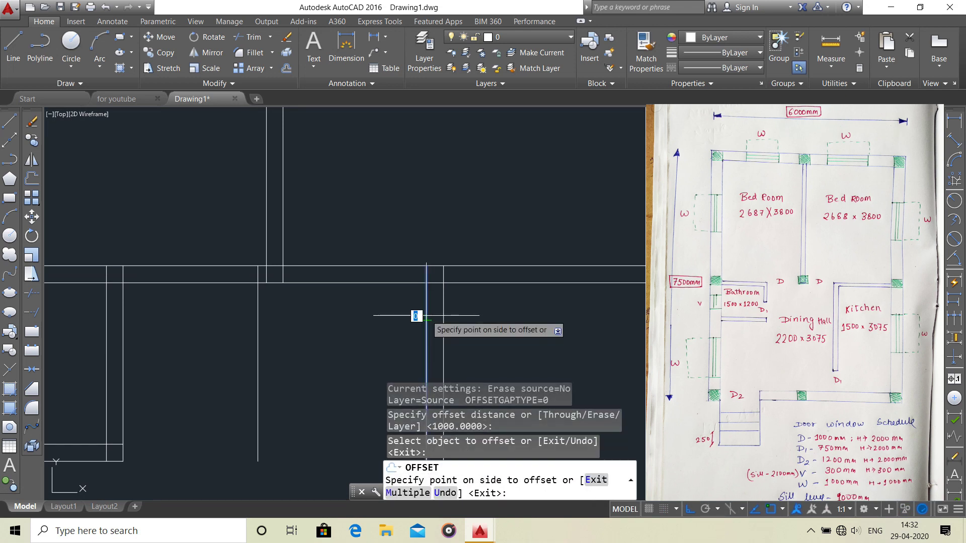
click(330, 319)
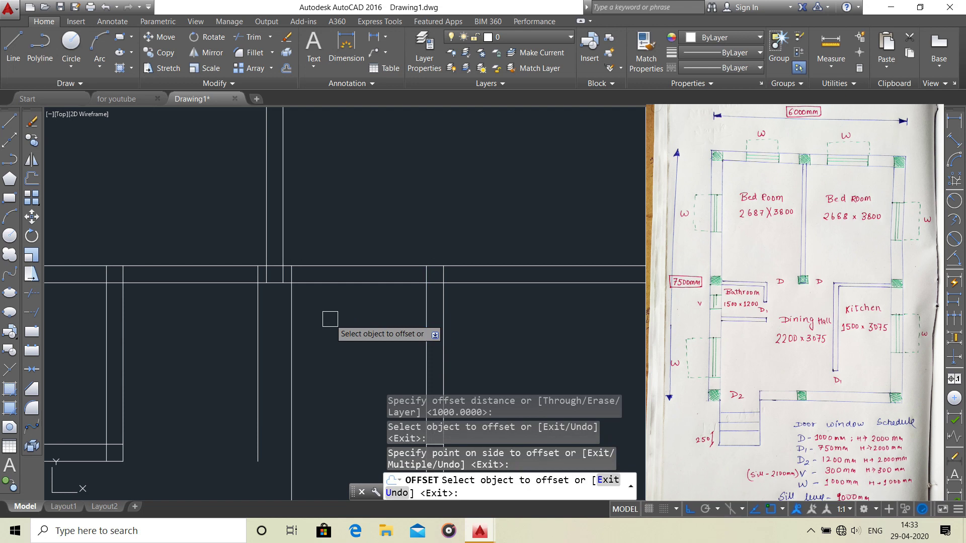
key(Return)
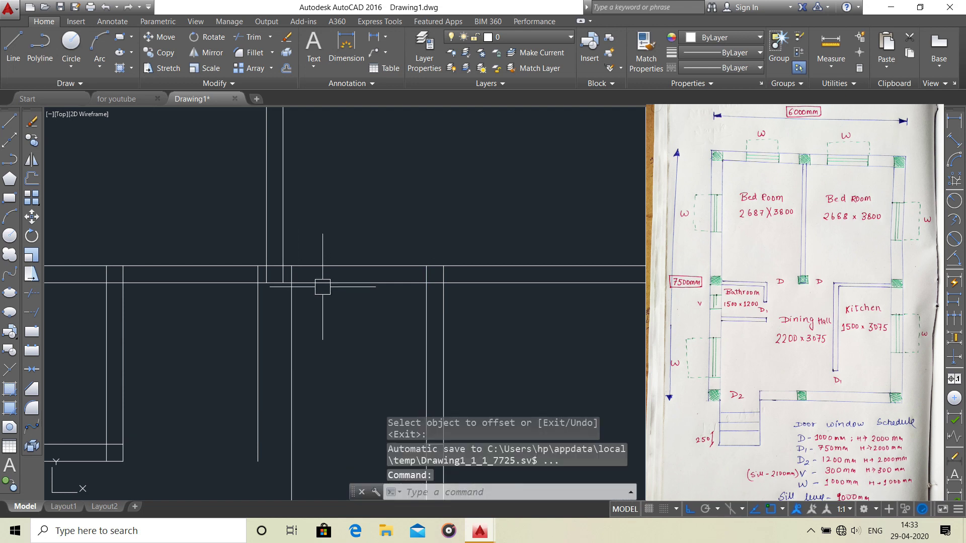
scroll(352, 319, down, 2)
scroll(359, 341, down, 2)
scroll(338, 276, up, 2)
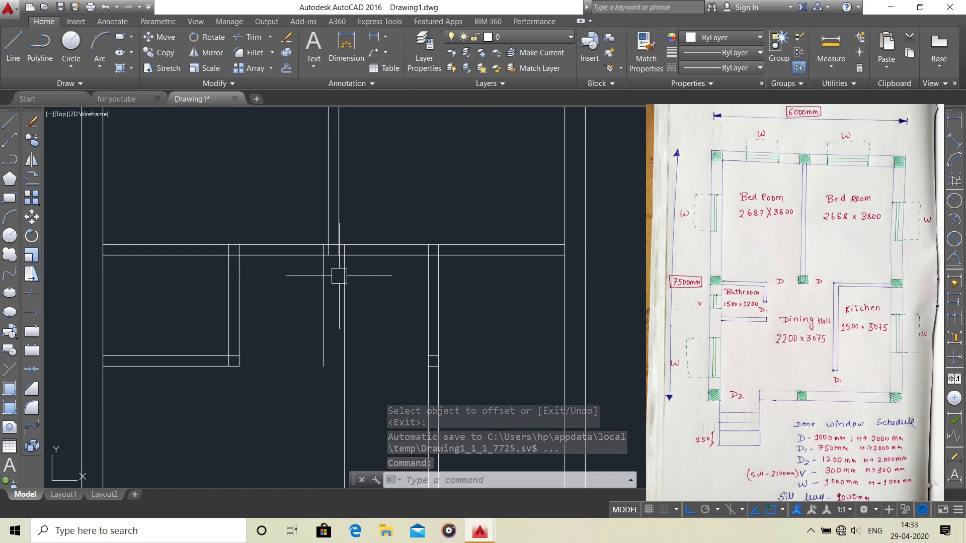
Step: Trim the interior wall lines between the new 1000 mm lines to open the first doorways
text(T)
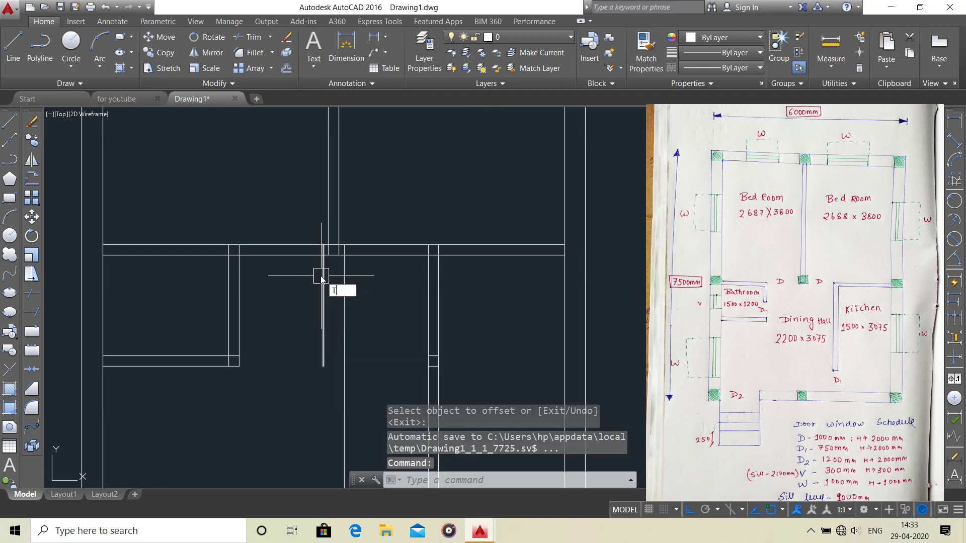
text(R)
key(Return)
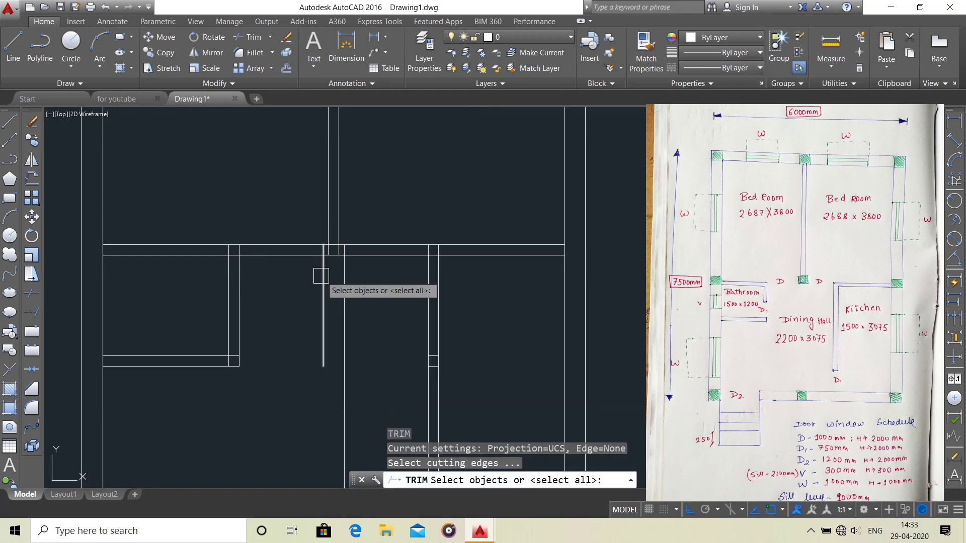
key(Return)
scroll(301, 254, up, 2)
scroll(291, 233, up, 1)
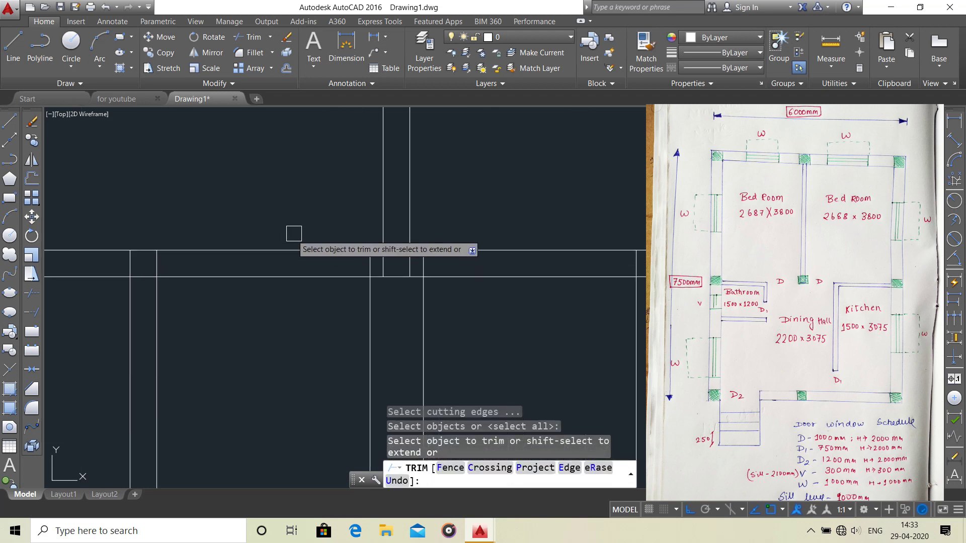
click(297, 231)
click(243, 312)
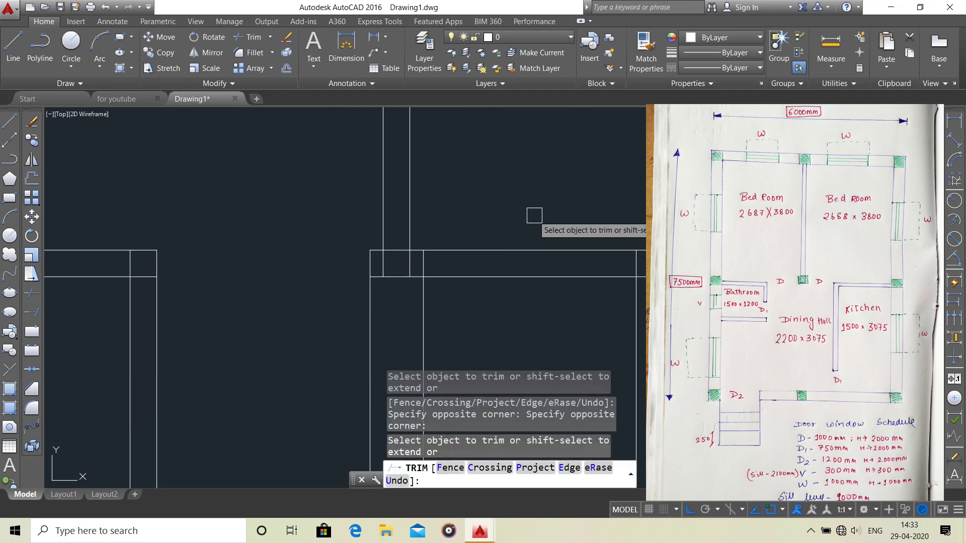
click(568, 211)
click(500, 276)
Step: Trim the remaining wall segments inside the 1000 mm openings
middle_drag(500, 292, 499, 173)
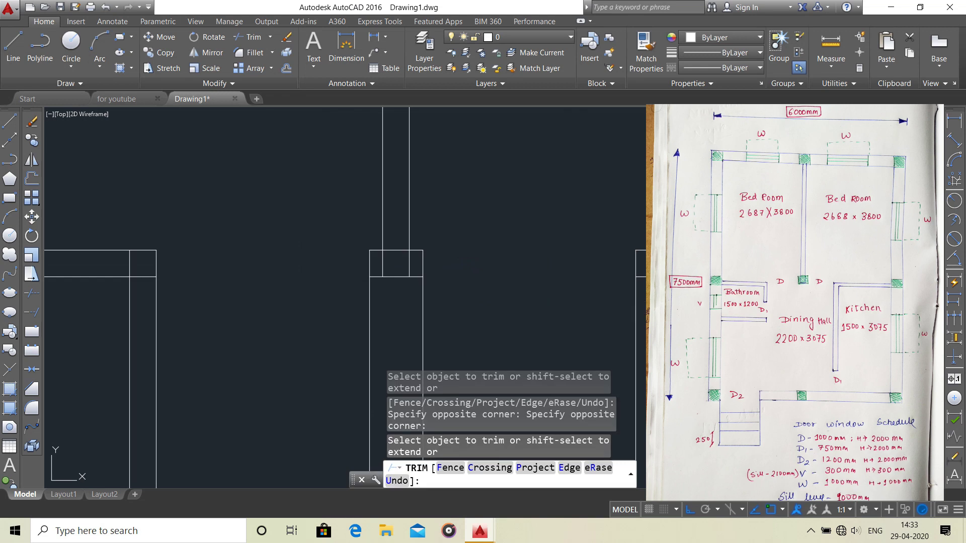
scroll(499, 174, down, 3)
click(486, 217)
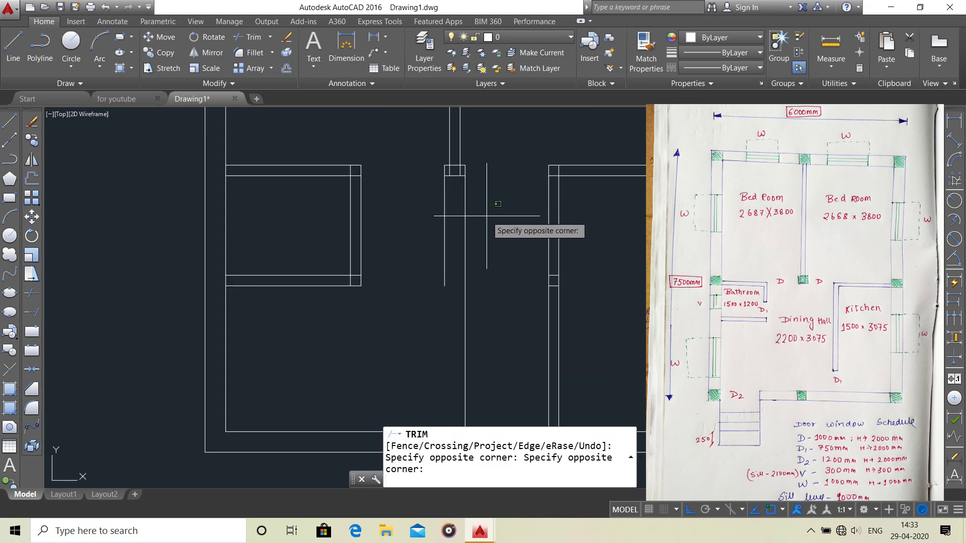
click(432, 269)
scroll(496, 217, down, 2)
scroll(456, 217, up, 2)
middle_drag(459, 215, 464, 197)
key(Escape)
scroll(463, 197, down, 2)
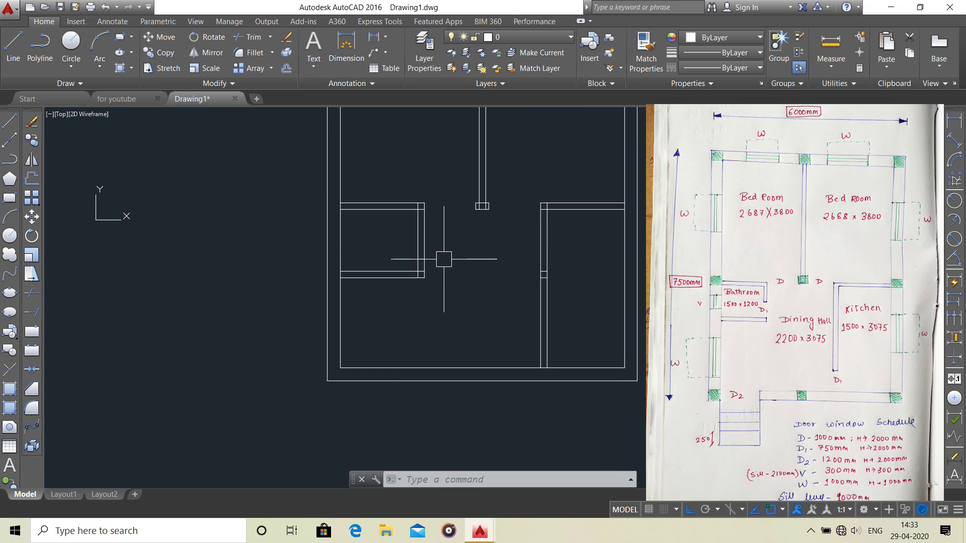
scroll(438, 262, up, 2)
scroll(421, 265, up, 2)
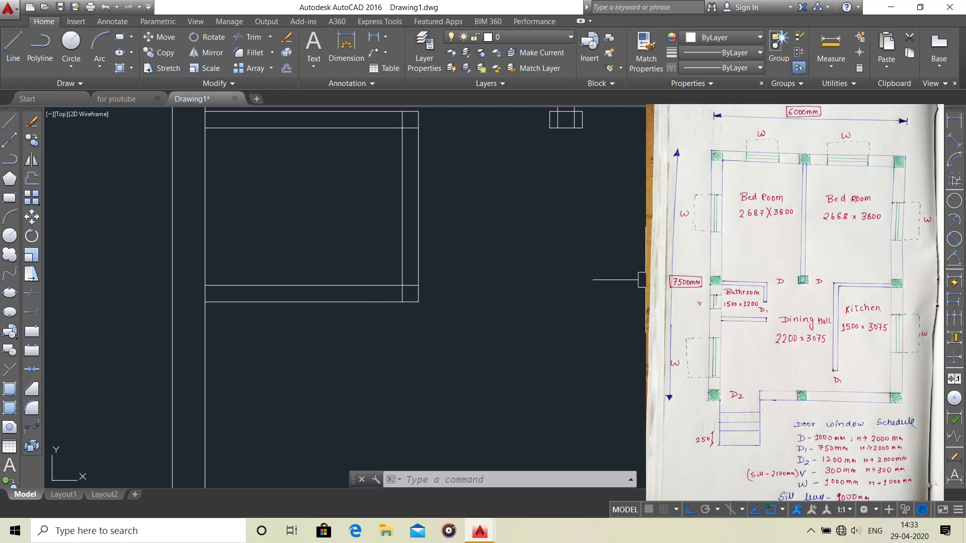
text(o)
key(Return)
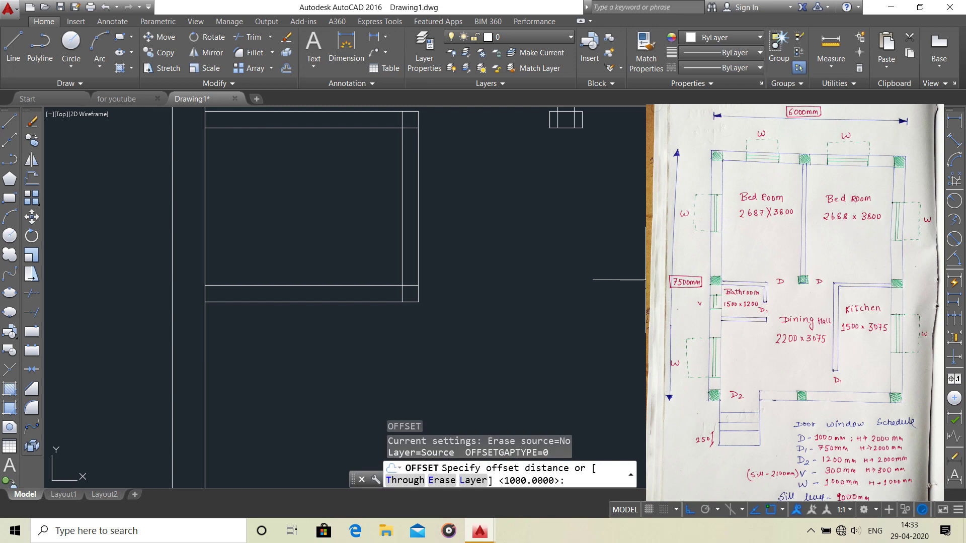
Step: Offset the left room's horizontal wall line 750 mm to mark the door edge
text(750)
key(Return)
click(328, 285)
click(343, 211)
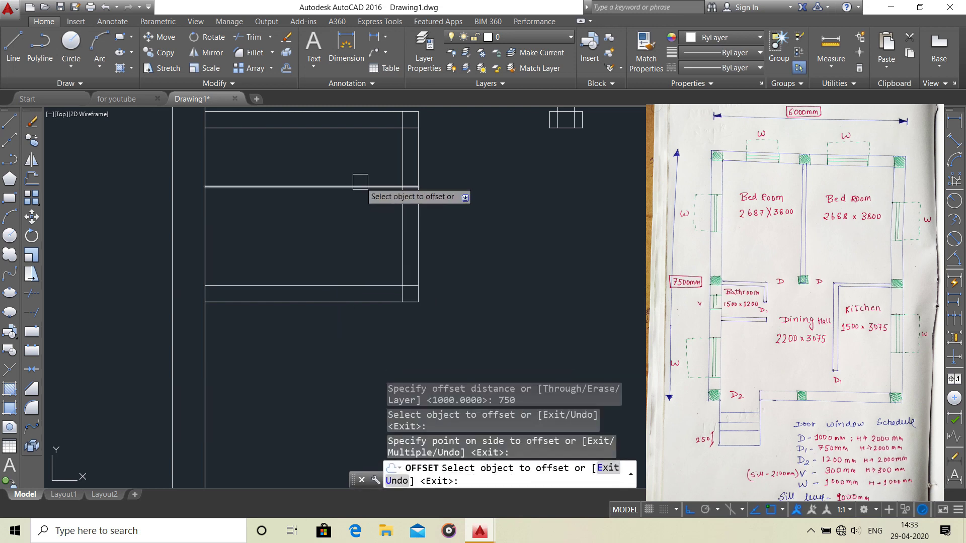
key(Return)
key(Escape)
middle_drag(391, 239, 383, 282)
Step: Trim the wall lines between the 750 mm lines to open the doorway
text(tr)
key(Return)
key(Return)
scroll(418, 226, up, 2)
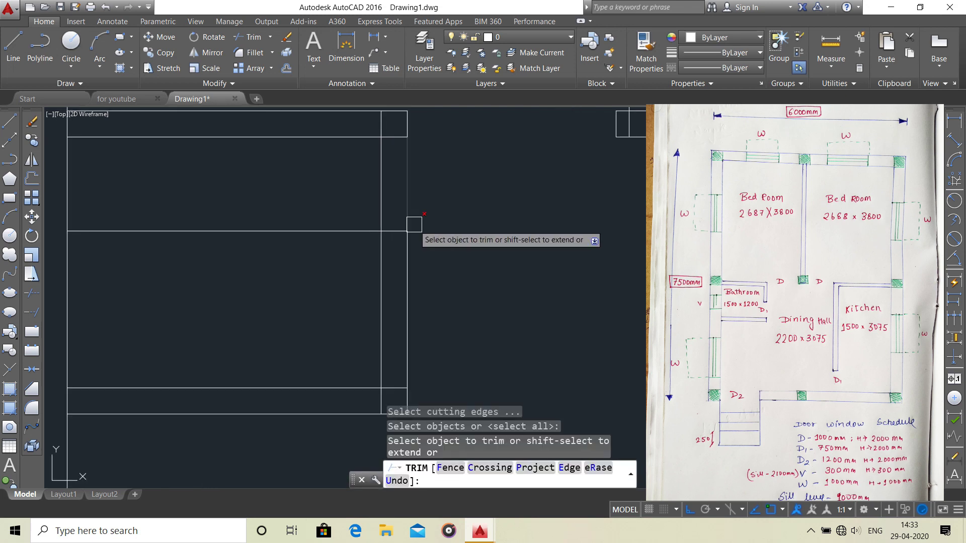
click(250, 279)
click(367, 313)
scroll(366, 313, down, 1)
mouse_move(449, 296)
middle_down()
mouse_move(381, 241)
mouse_move(400, 202)
middle_up()
scroll(381, 241, down, 2)
key(Escape)
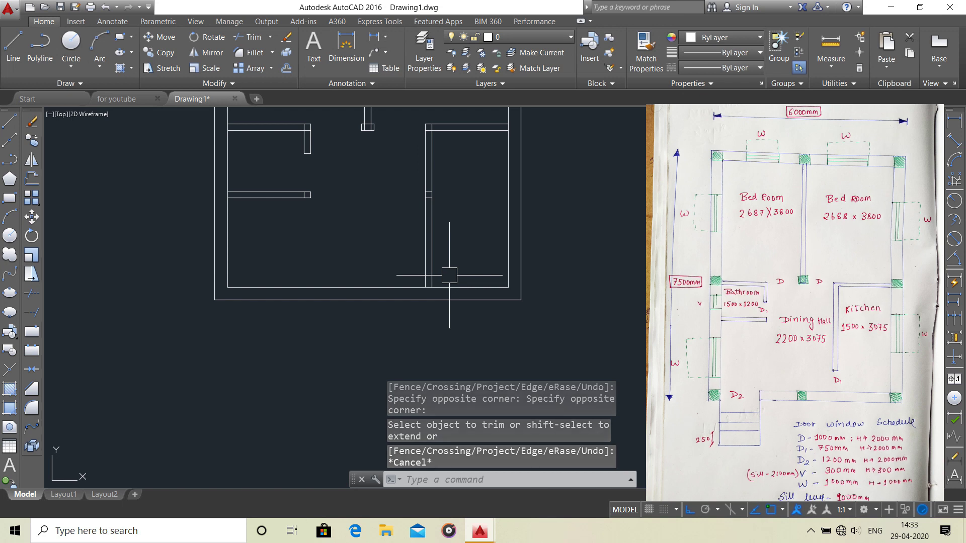
Step: Pan and zoom across the plan to review the new 750 mm opening
scroll(443, 279, up, 2)
middle_drag(441, 280, 441, 259)
scroll(422, 267, up, 2)
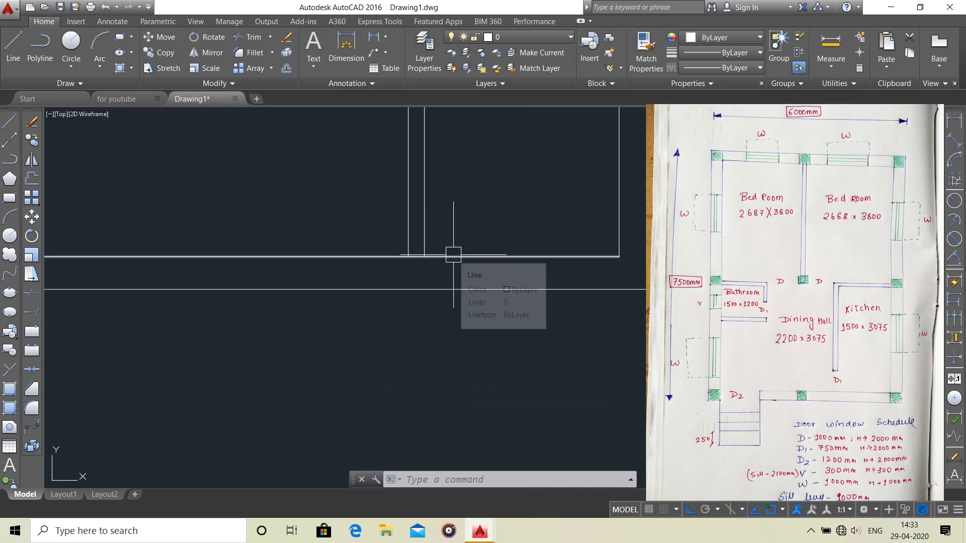
scroll(452, 256, down, 1)
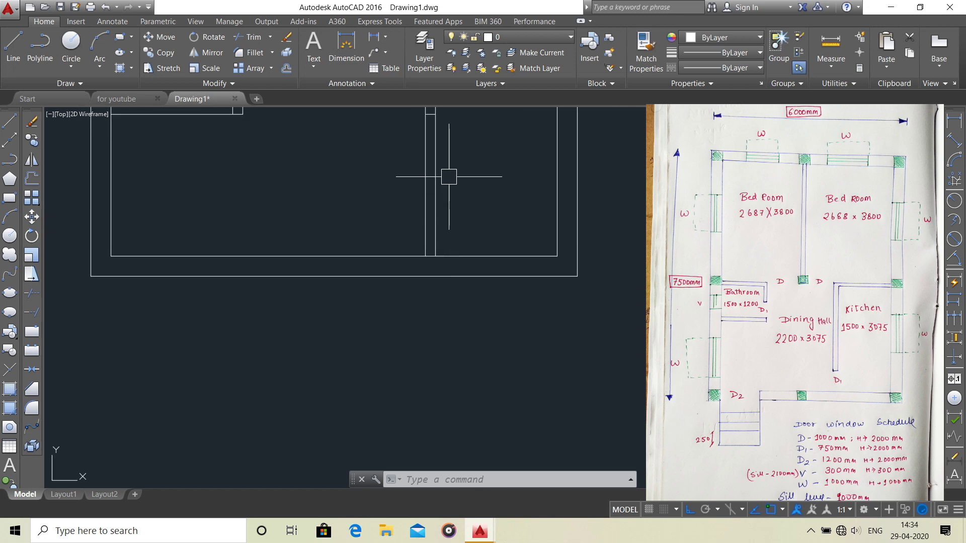
text(O)
key(Return)
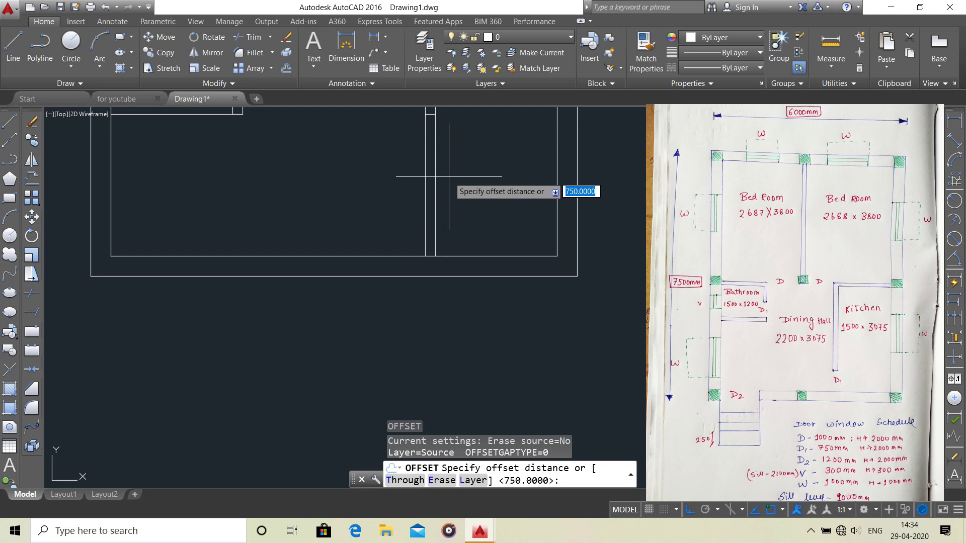
Step: Offset the inner bottom wall line 750 upward to form a new wall line
key(Return)
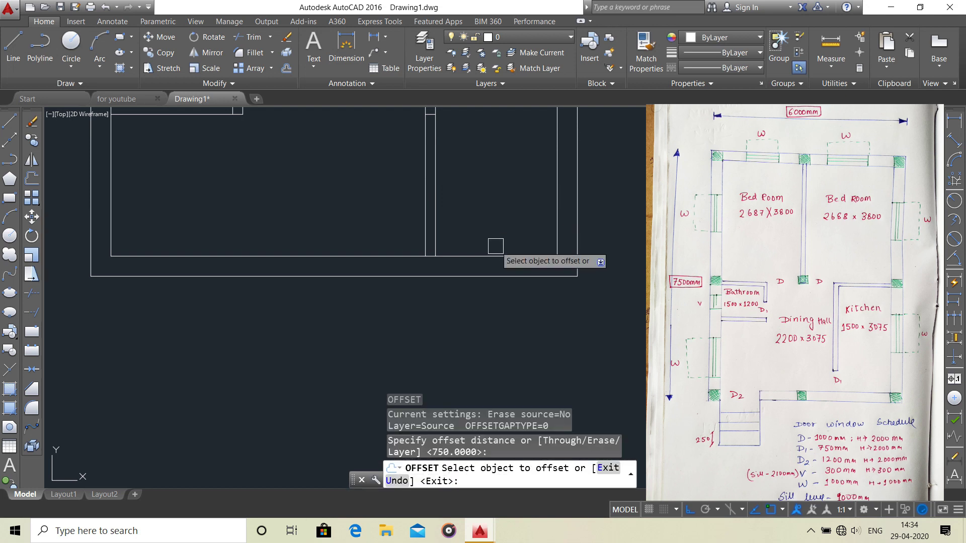
click(490, 255)
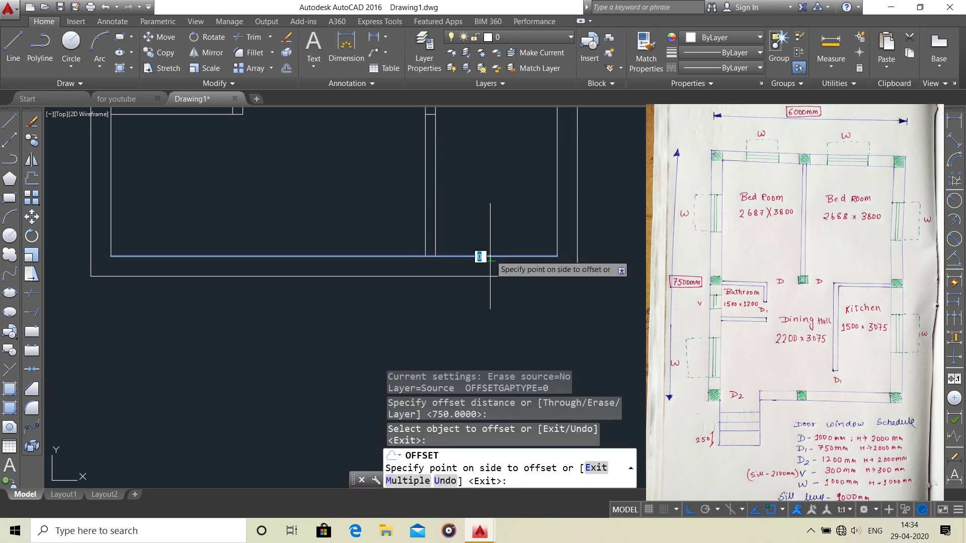
click(487, 187)
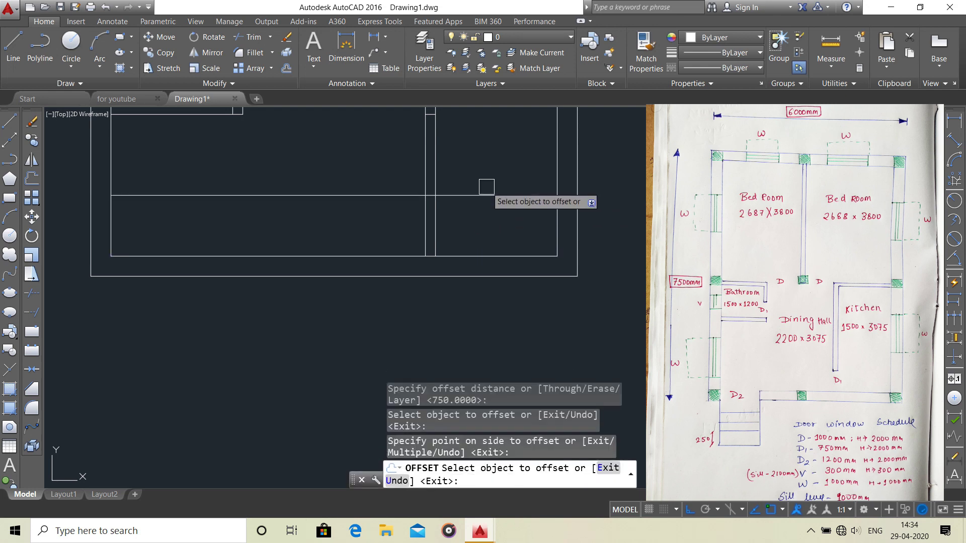
key(Return)
text(TR)
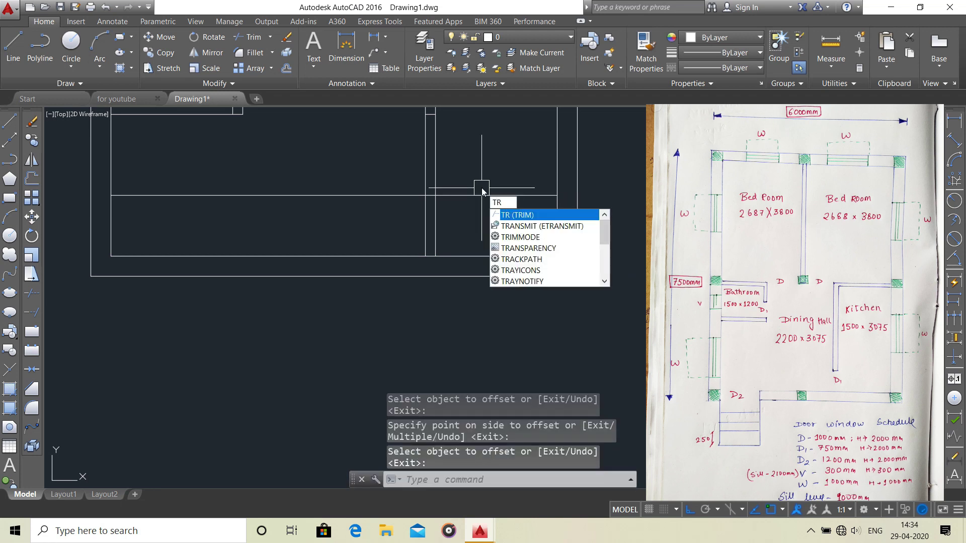
Step: Trim the overlapping wall line segments where the new line crosses them
key(Return)
key(Return)
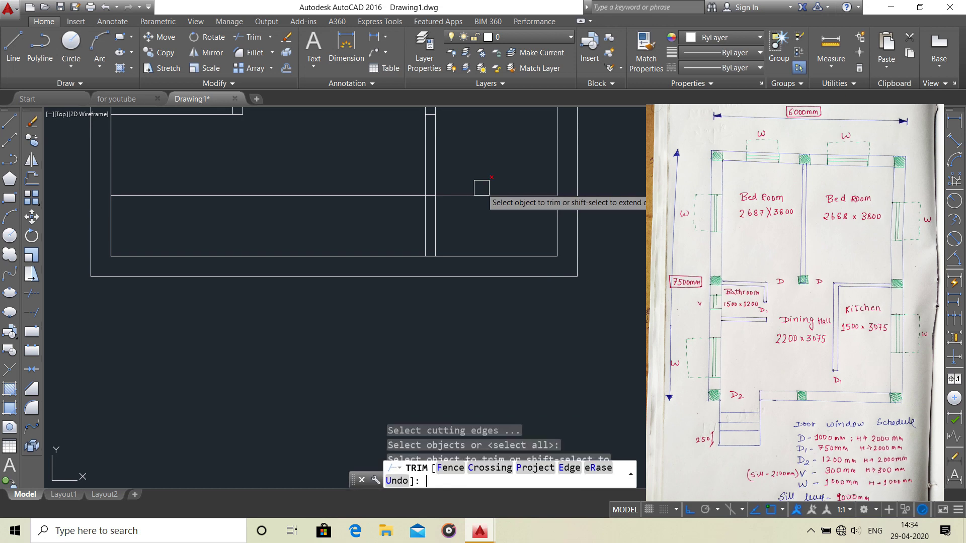
click(514, 166)
click(484, 216)
click(411, 231)
click(362, 164)
click(288, 207)
scroll(301, 206, down, 6)
middle_drag(340, 191, 337, 252)
scroll(332, 234, up, 3)
scroll(347, 216, down, 1)
scroll(320, 326, down, 2)
key(Escape)
Step: Select the left vertical wall line and bring the whole floor plan into view
scroll(324, 251, up, 2)
scroll(279, 299, up, 2)
scroll(231, 255, up, 2)
scroll(229, 253, up, 1)
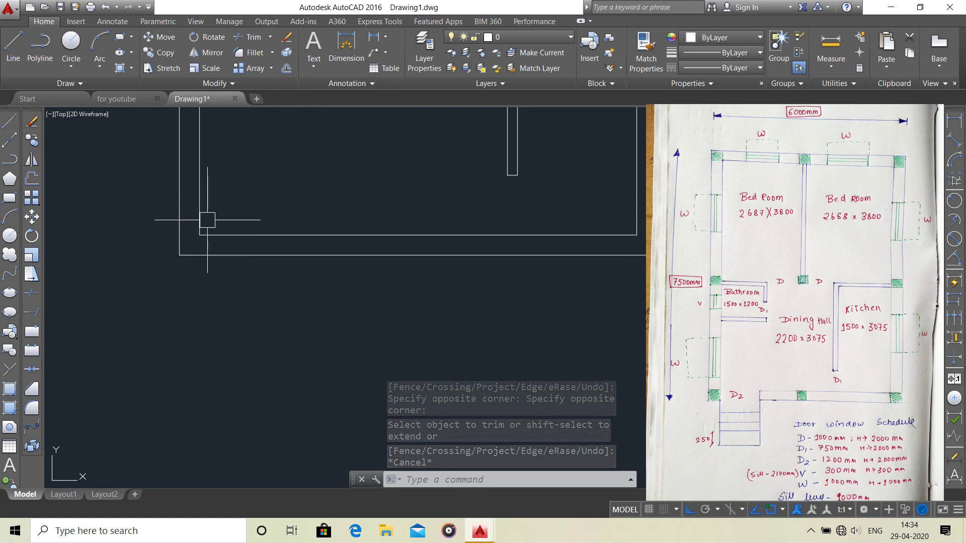
scroll(216, 207, up, 1)
scroll(211, 209, down, 1)
scroll(211, 216, down, 1)
scroll(195, 216, up, 1)
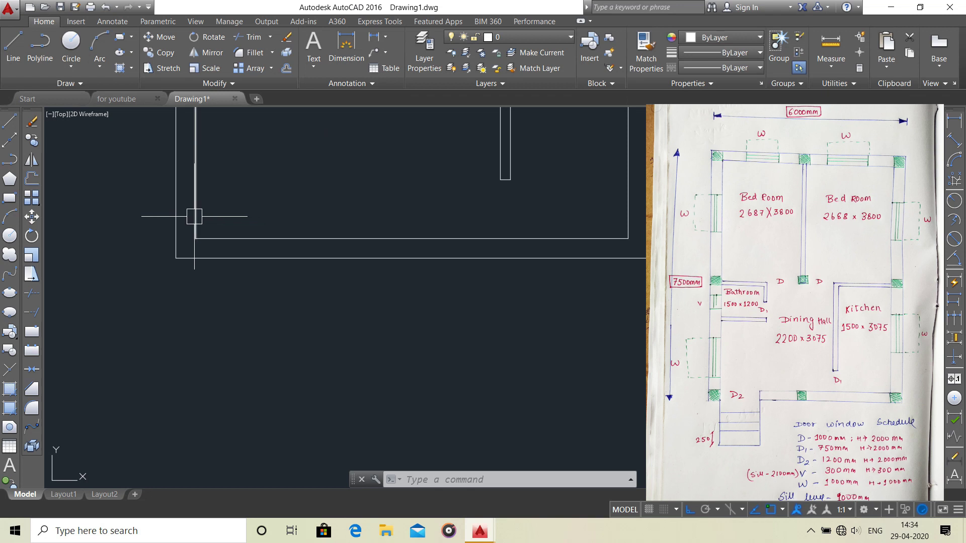
click(195, 216)
scroll(194, 216, down, 4)
middle_drag(265, 198, 244, 261)
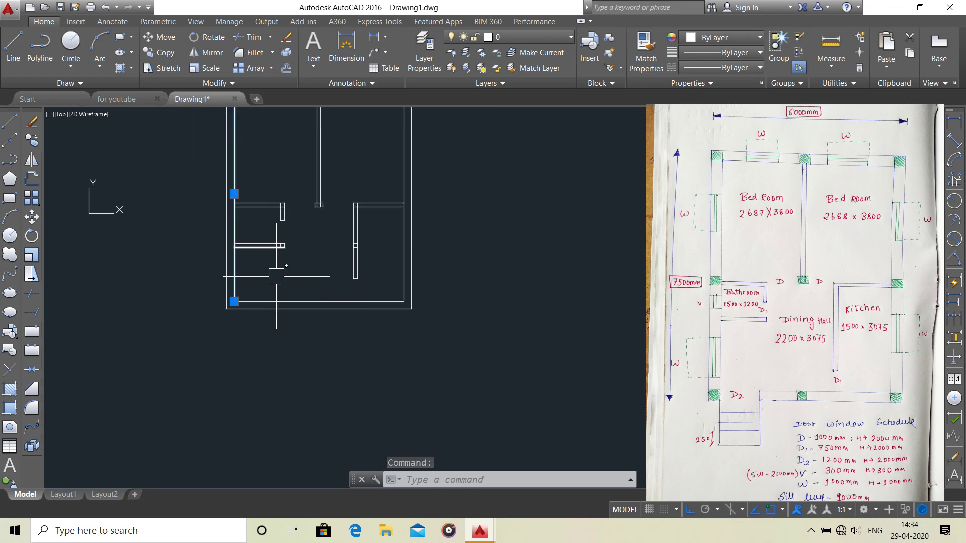
Step: Offset the left inner wall line 1200 to the right with O
middle_drag(277, 276, 275, 206)
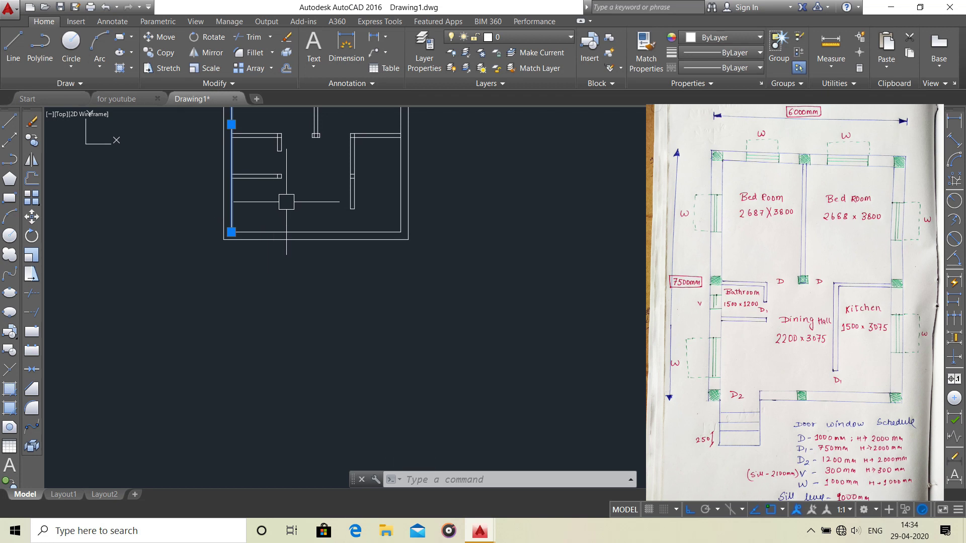
text(o)
key(Return)
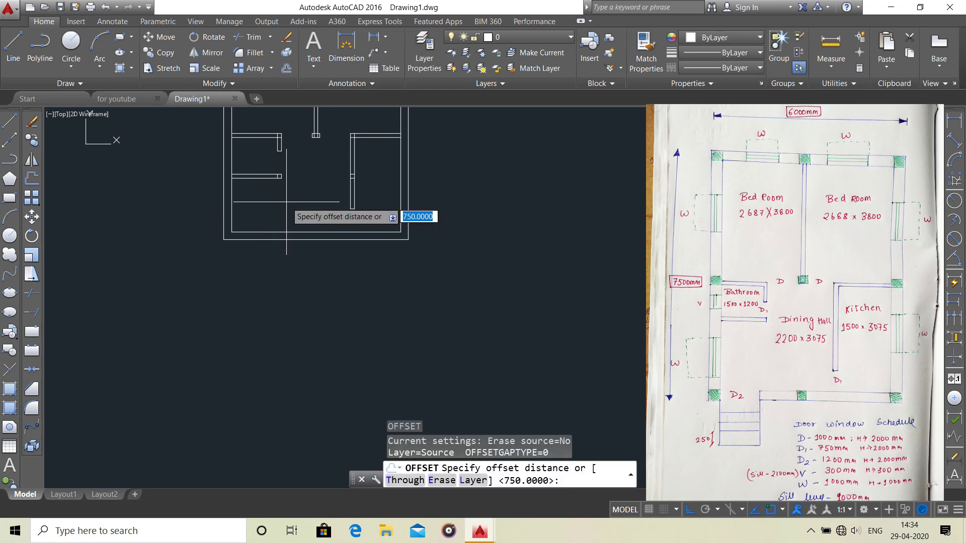
text(1200)
key(Return)
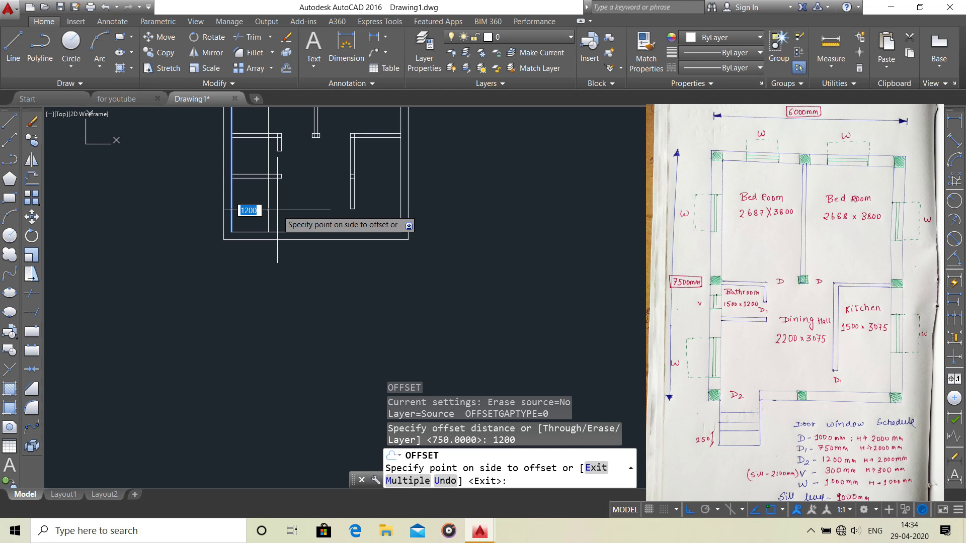
click(277, 210)
key(Return)
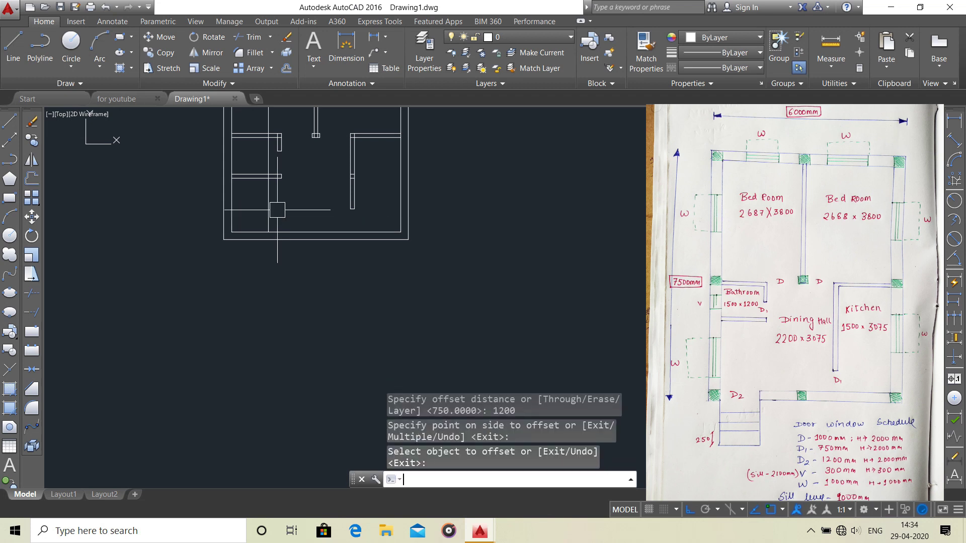
Step: Grip-stretch the left inner wall line's lower end down to the bottom wall line
scroll(275, 207, up, 1)
scroll(274, 201, up, 1)
scroll(273, 197, up, 1)
scroll(273, 197, down, 2)
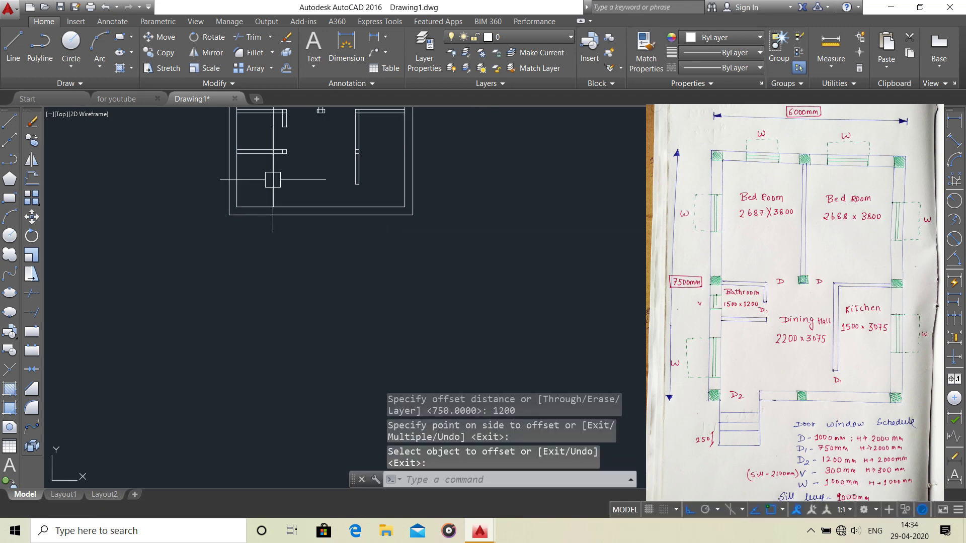
mouse_move(280, 225)
middle_down()
mouse_move(286, 288)
mouse_move(302, 233)
middle_up()
scroll(285, 263, up, 5)
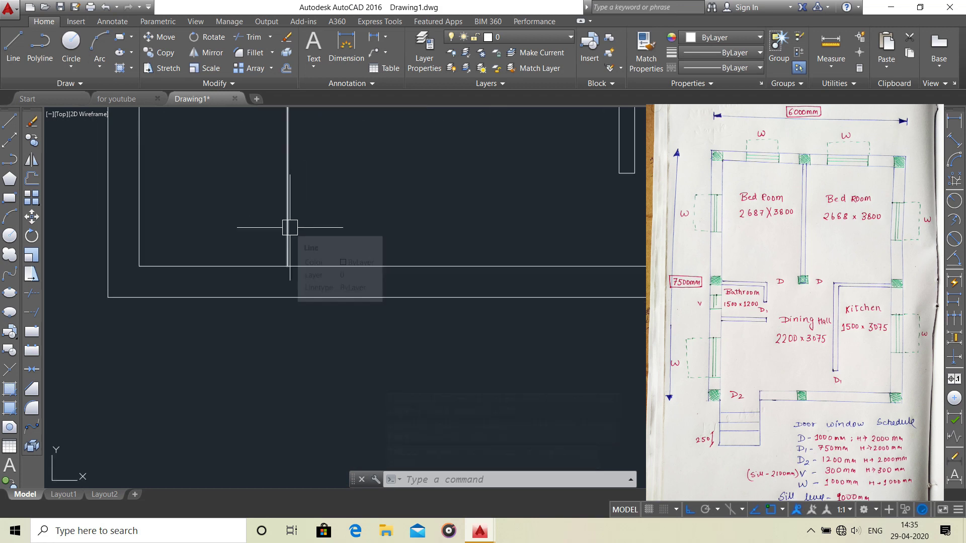
click(141, 232)
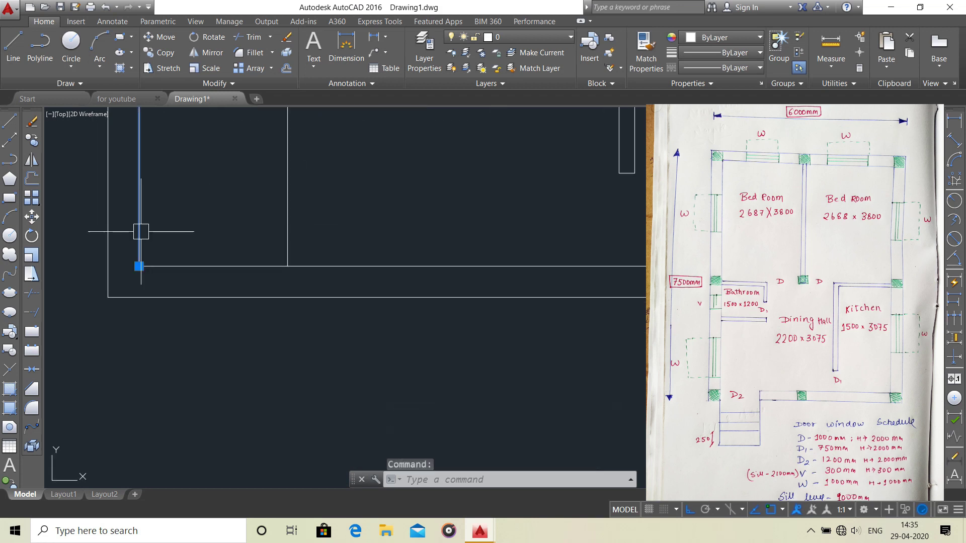
click(138, 266)
click(139, 298)
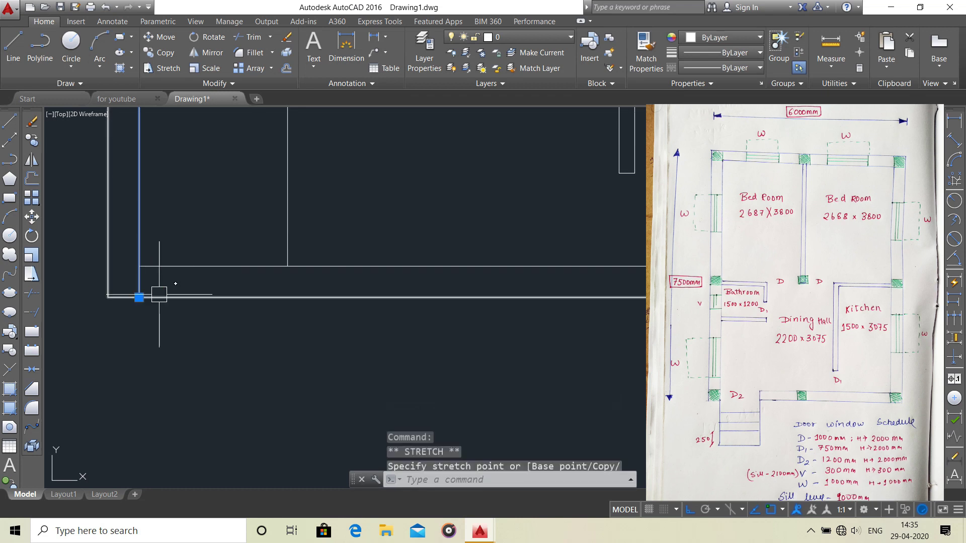
key(Escape)
Step: Extend the new 1200 offset line's lower end down to the bottom wall line
click(283, 255)
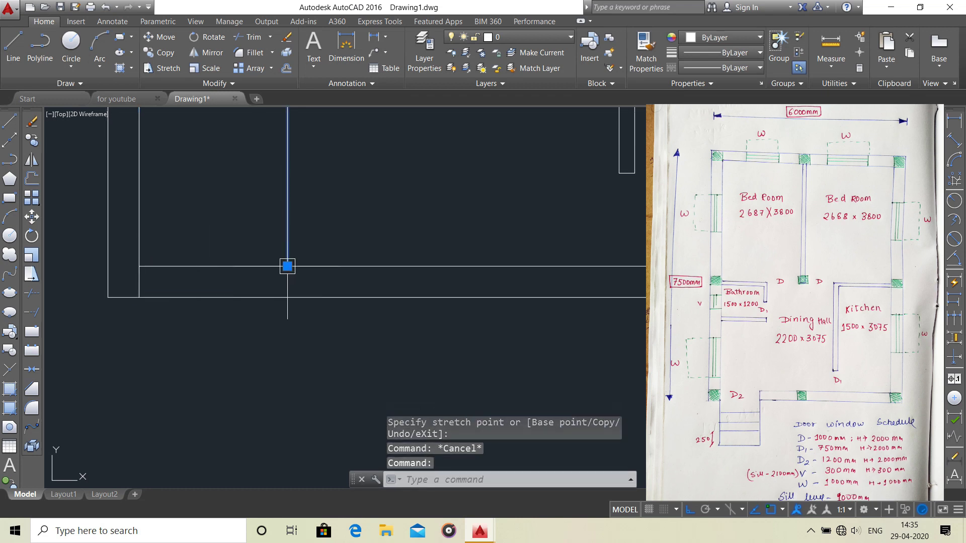
click(287, 266)
click(287, 297)
scroll(288, 297, down, 5)
scroll(315, 252, down, 5)
scroll(313, 308, down, 4)
key(Escape)
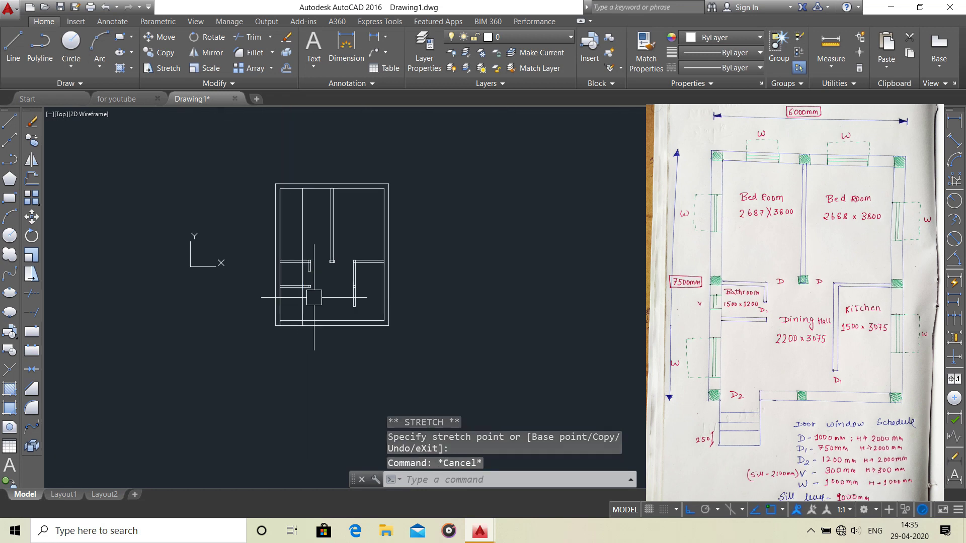
scroll(295, 246, up, 3)
scroll(291, 317, up, 2)
scroll(317, 263, up, 2)
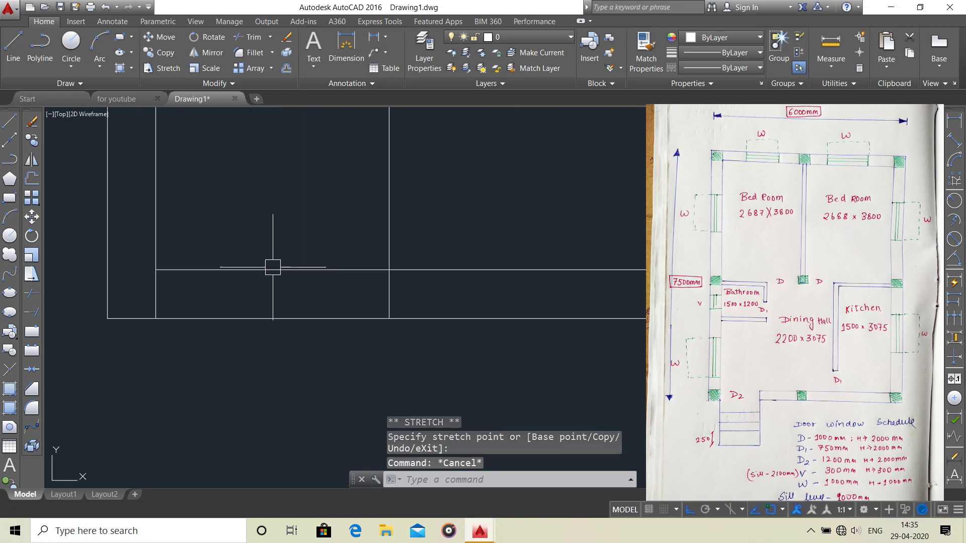
text(T)
key(Return)
key(Return)
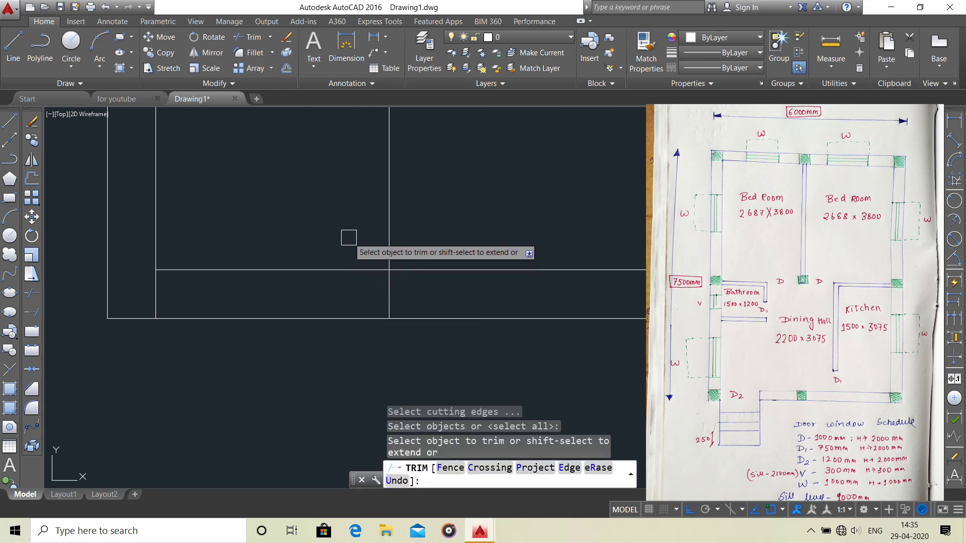
Step: Trim the bottom-left outer wall lines to cut the entrance door opening
click(348, 237)
click(195, 352)
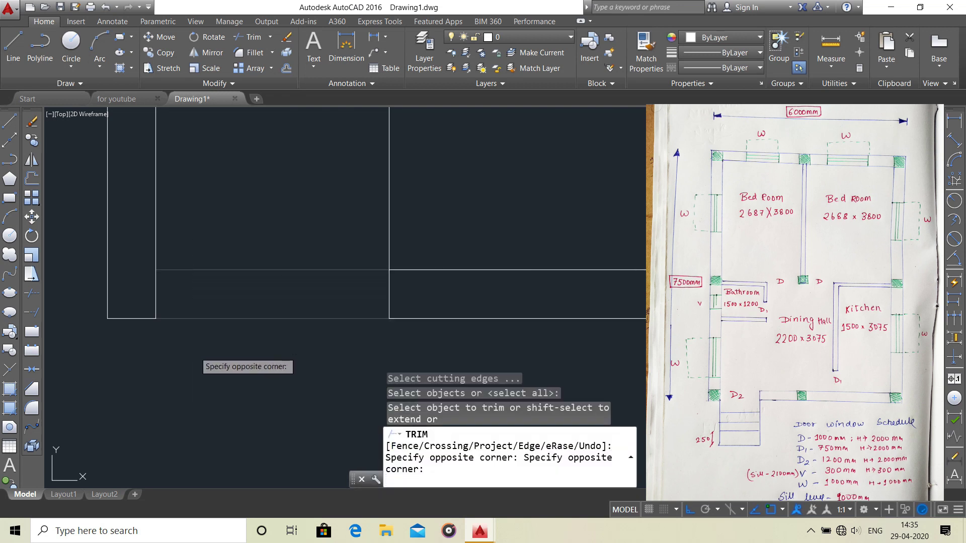
scroll(312, 276, down, 2)
scroll(309, 281, down, 2)
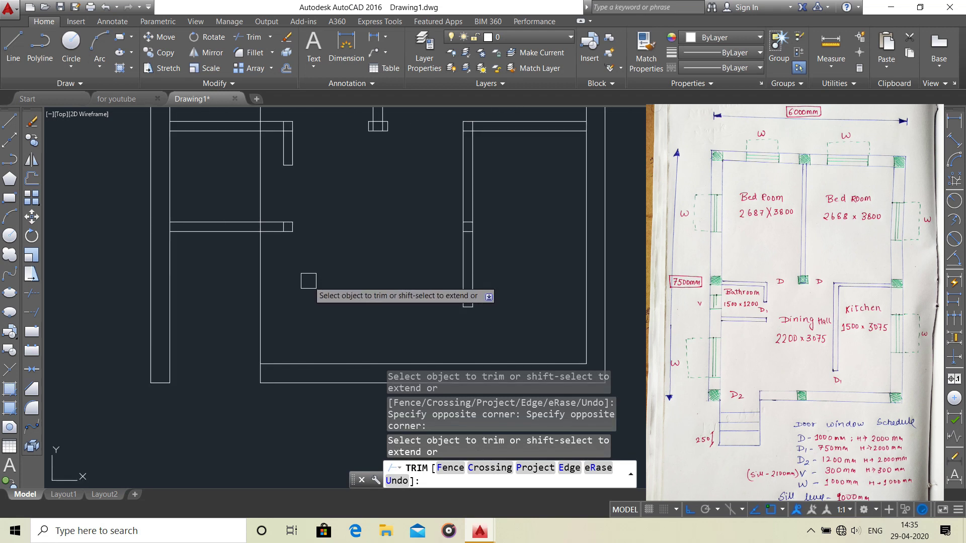
click(308, 280)
click(229, 319)
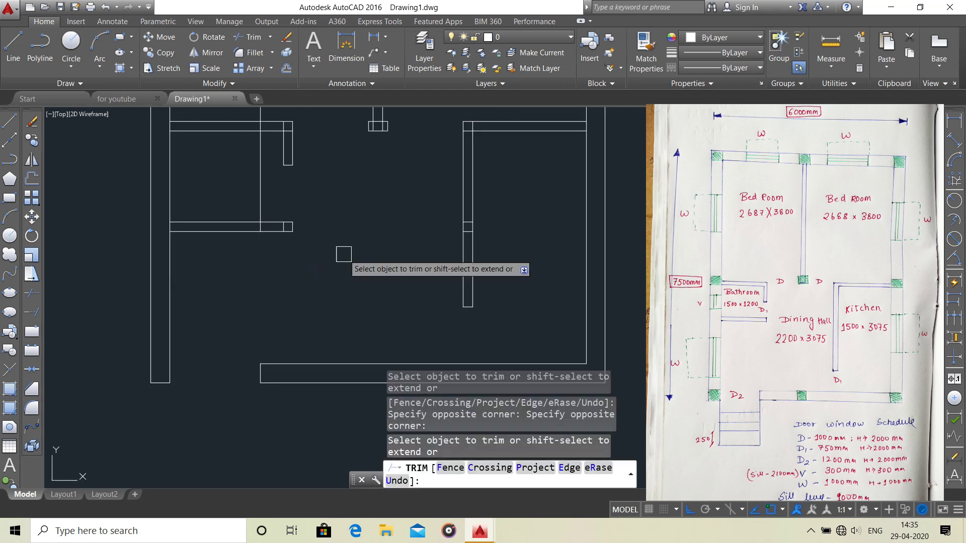
middle_drag(366, 269, 349, 414)
key(Escape)
Step: Erase the leftover vertical wall line and re-centre the floor plan
scroll(246, 177, down, 2)
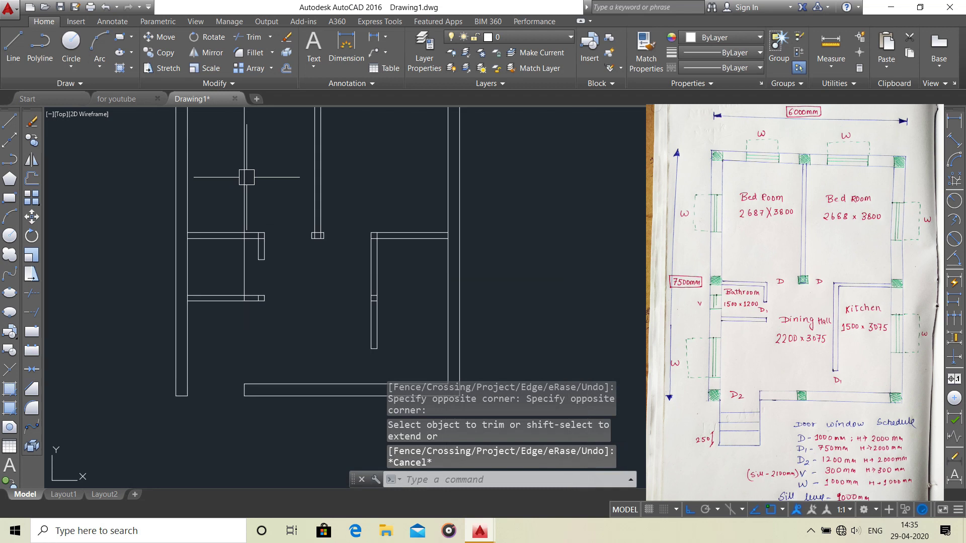
click(244, 176)
key(Delete)
scroll(302, 204, down, 2)
scroll(345, 270, down, 2)
scroll(377, 280, up, 4)
middle_drag(378, 280, 370, 254)
drag(384, 255, 466, 315)
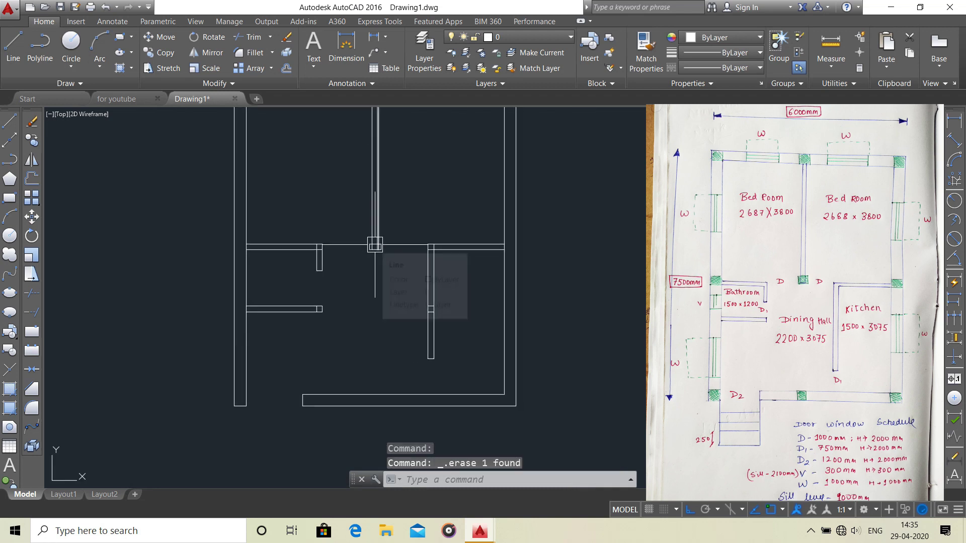
mouse_move(384, 275)
middle_down()
mouse_move(390, 302)
mouse_move(380, 283)
middle_up()
scroll(389, 302, down, 2)
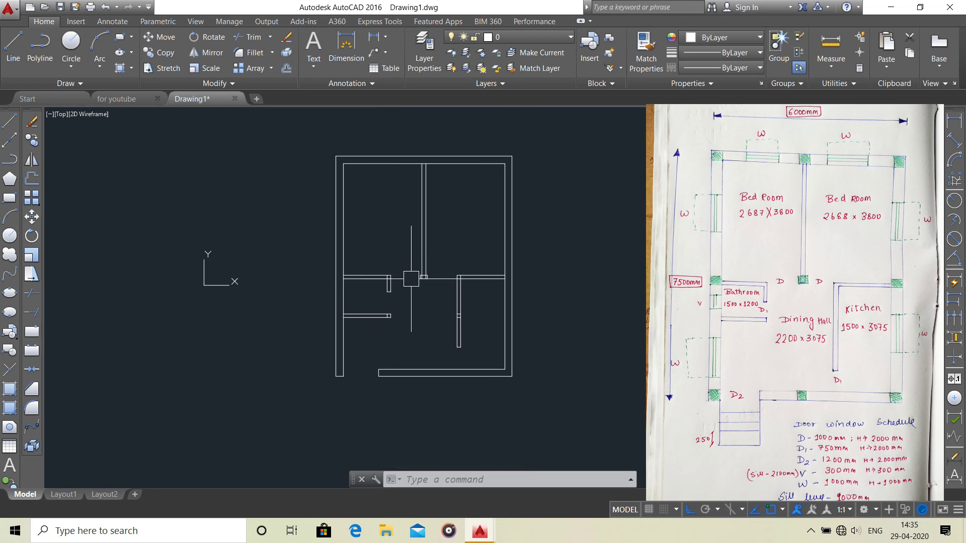
middle_drag(419, 293, 448, 299)
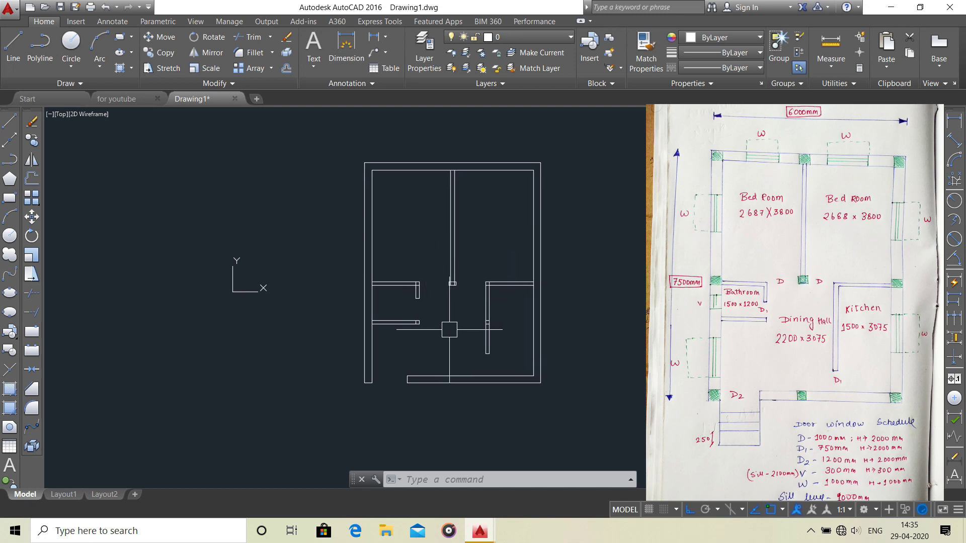
middle_drag(449, 330, 465, 319)
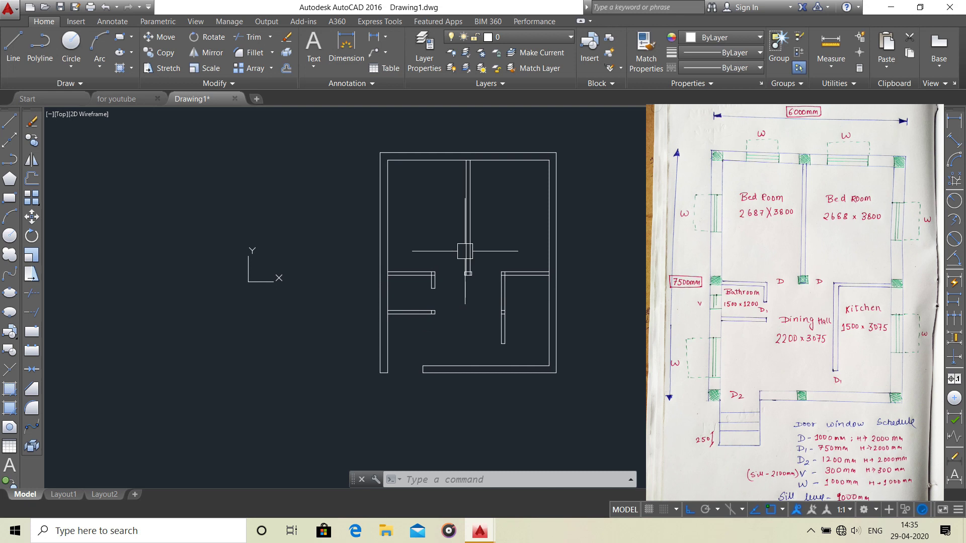